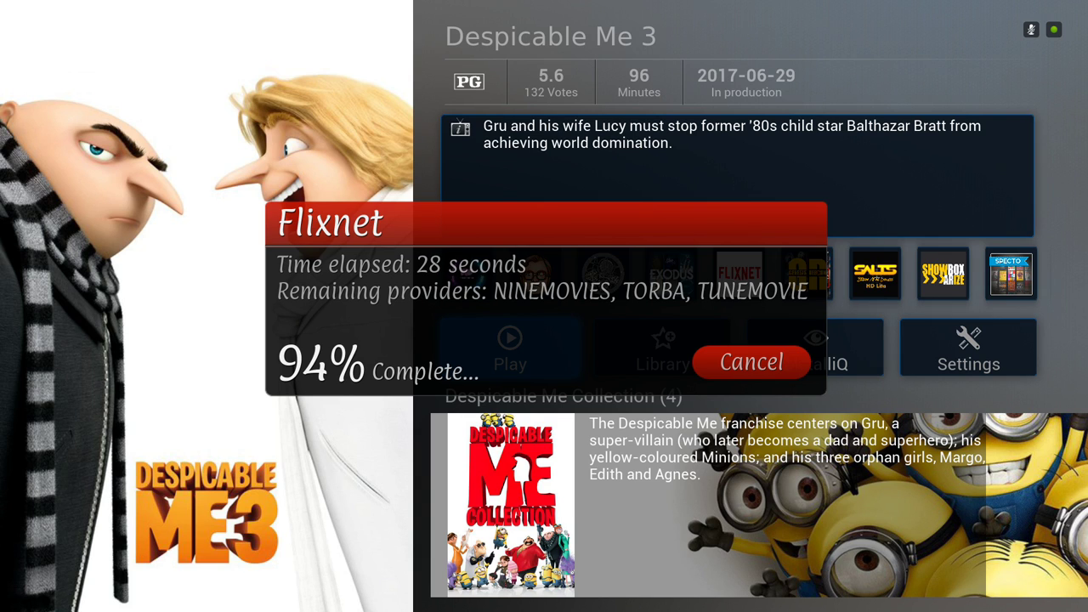
Scan Flixnet's 14 Despicable Me 3 sources and play source 02 SOLARMOVIE
{"action": "key", "text": "Down"}
{"action": "key", "text": "Up"}
{"action": "key", "text": "Down"}
{"action": "key", "text": "Down"}
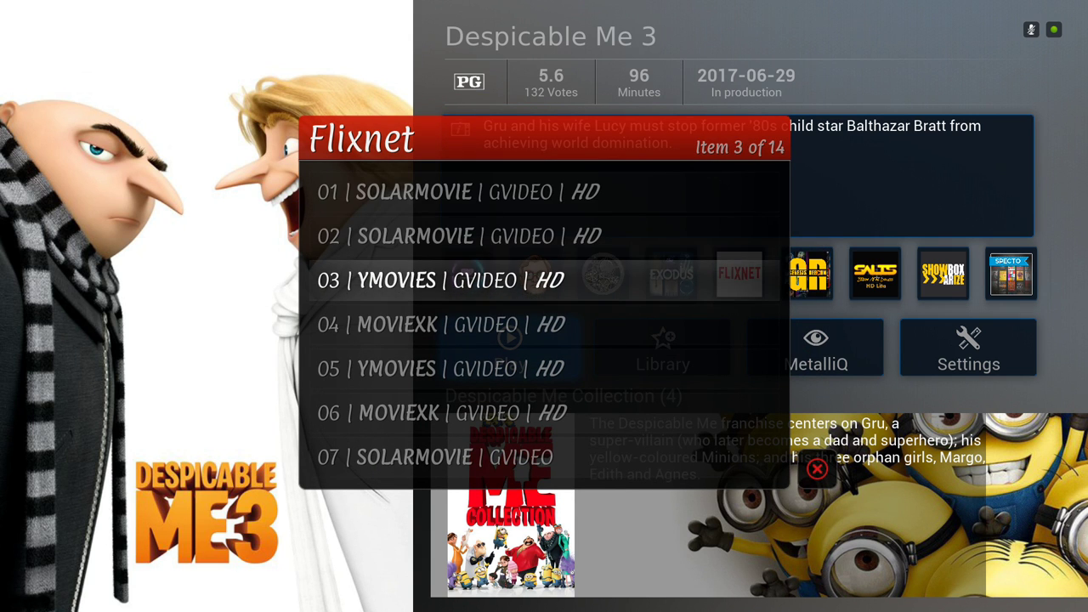
{"action": "key", "text": "Up"}
{"action": "key", "text": "Up"}
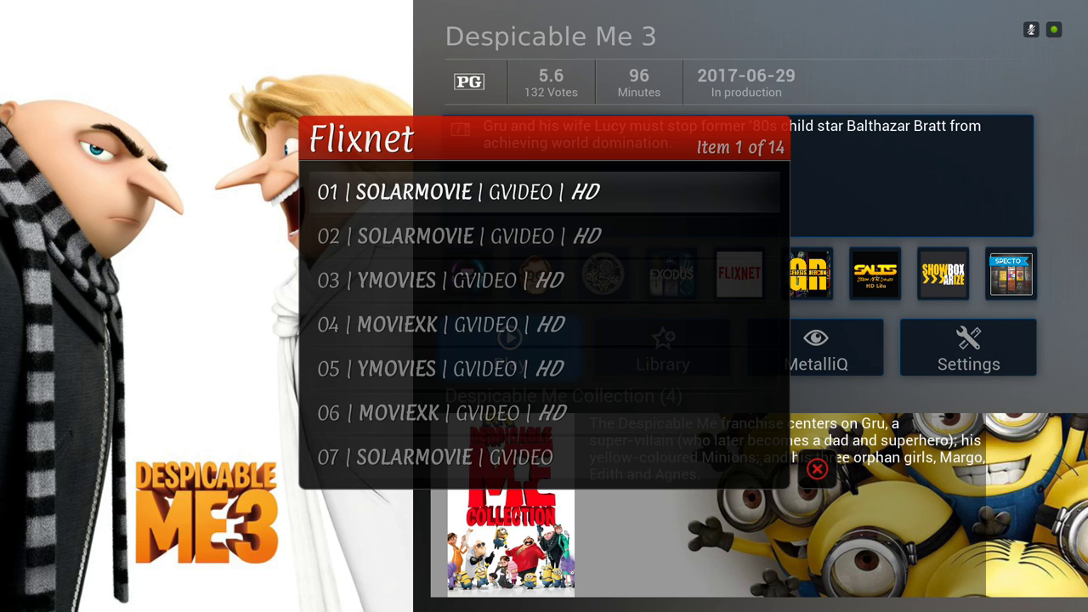
{"action": "key", "text": "Down"}
{"action": "key", "text": "Down"}
{"action": "key", "text": "Down"}
{"action": "key", "text": "Down"}
{"action": "key", "text": "Up"}
{"action": "key", "text": "Up"}
{"action": "key", "text": "Up"}
{"action": "key", "text": "Up"}
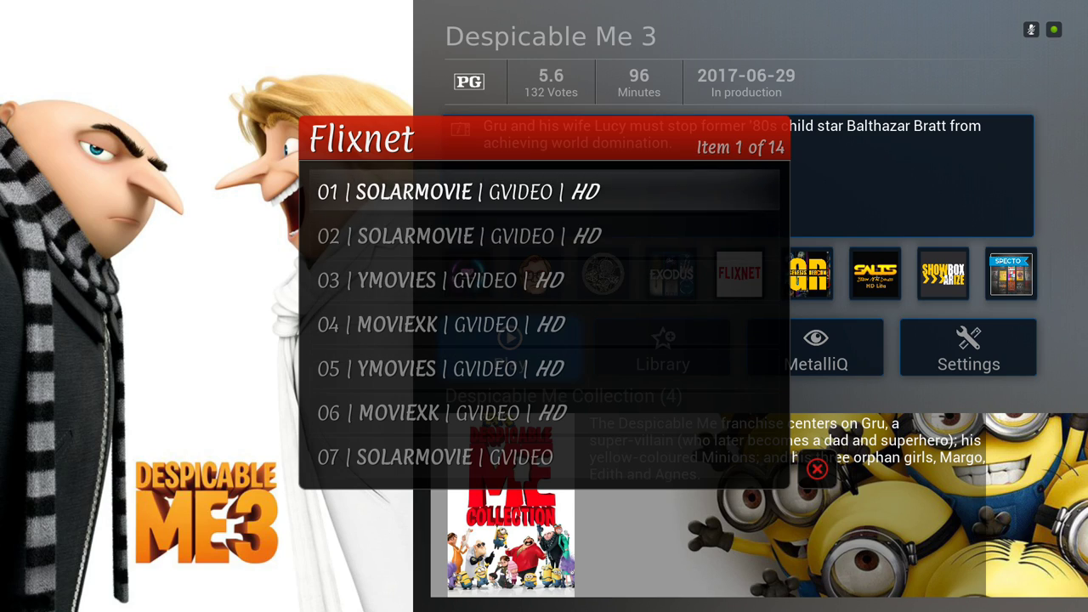
{"action": "key", "text": "Down"}
{"action": "key", "text": "Return"}
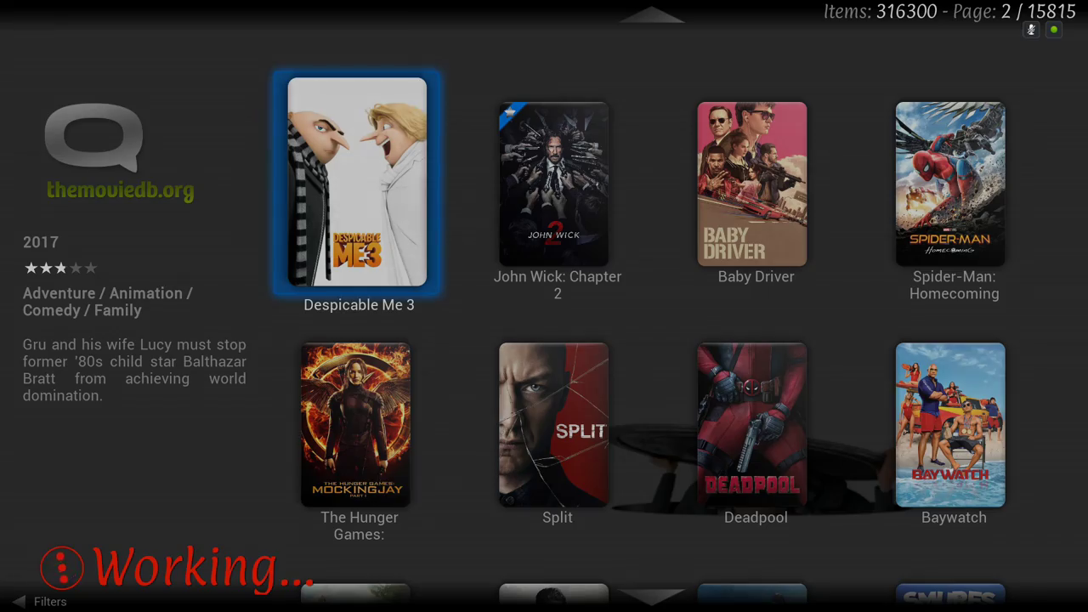
Switch the popular titles Type to TV show and browse The Simpsons, Supernatural, Friends, Family Guy
{"action": "key", "text": "Left"}
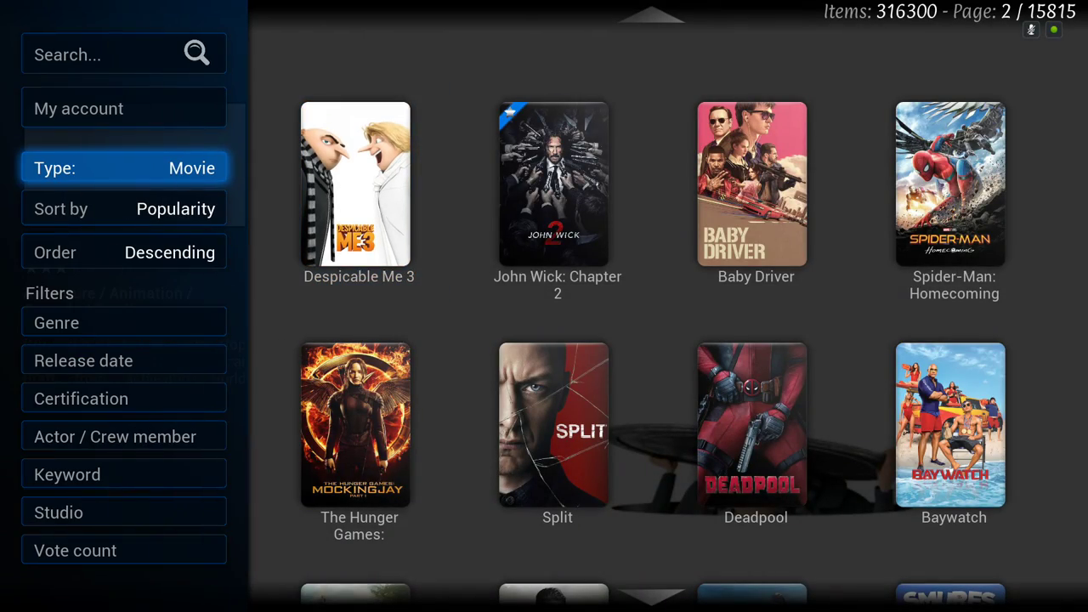
{"action": "key", "text": "Return"}
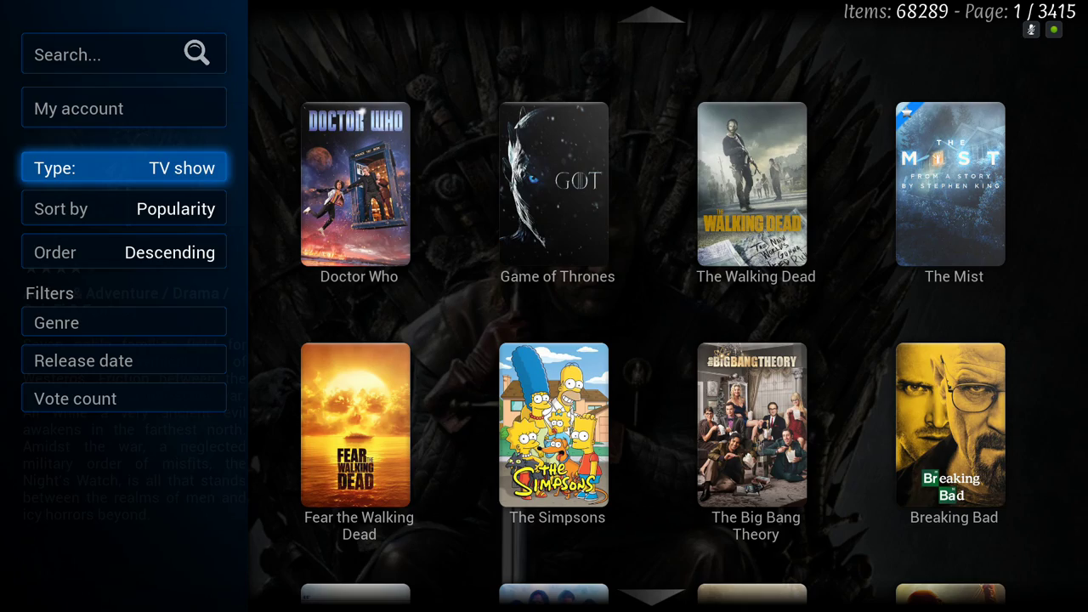
{"action": "key", "text": "Right"}
{"action": "key", "text": "Down"}
{"action": "key", "text": "Down"}
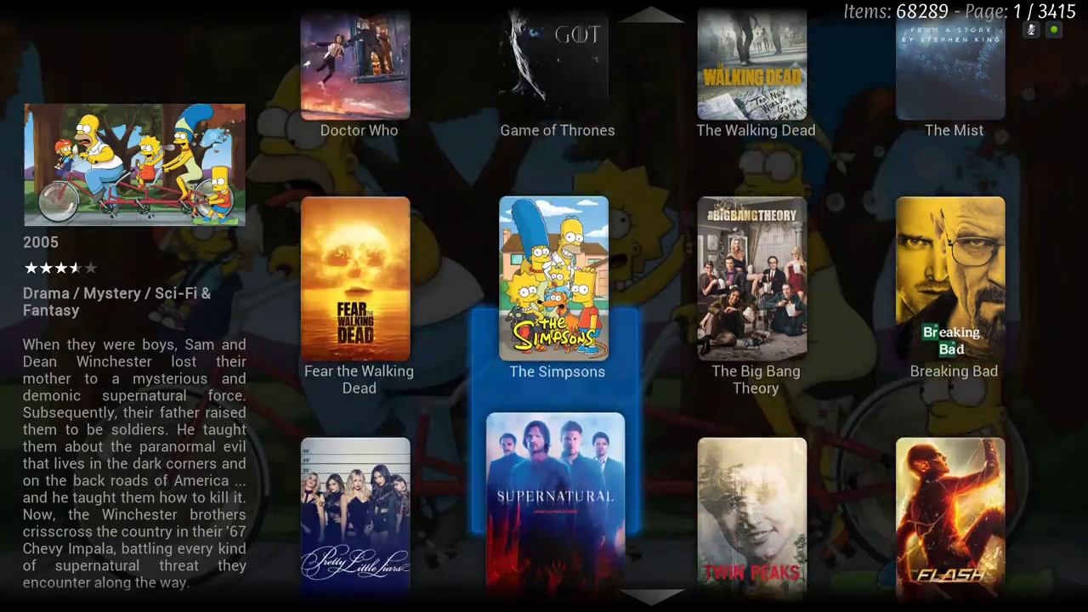
{"action": "key", "text": "Down"}
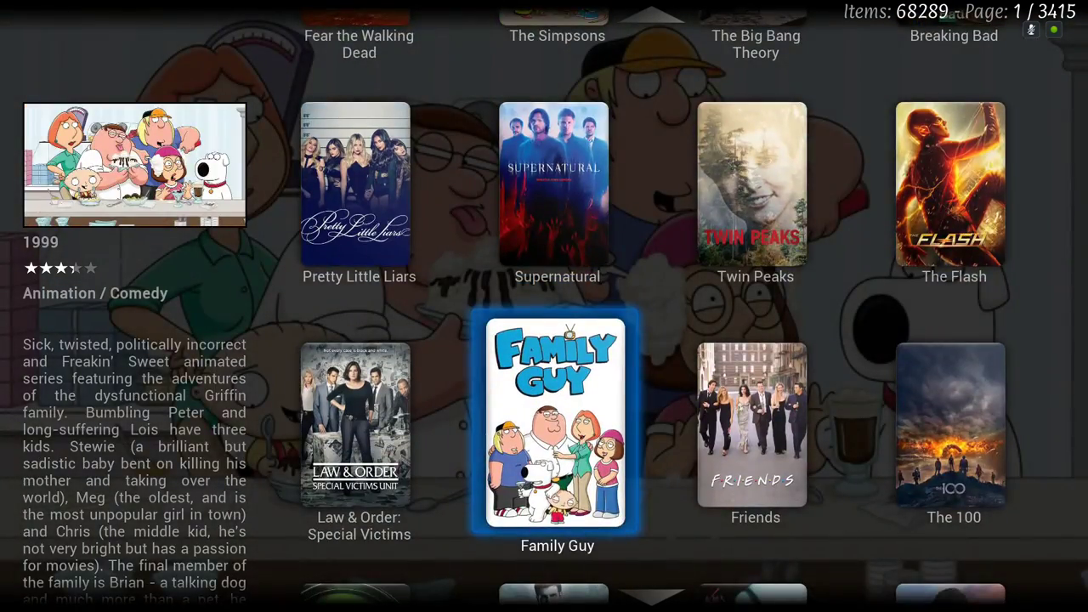
{"action": "key", "text": "Right"}
{"action": "key", "text": "Right"}
{"action": "key", "text": "Left"}
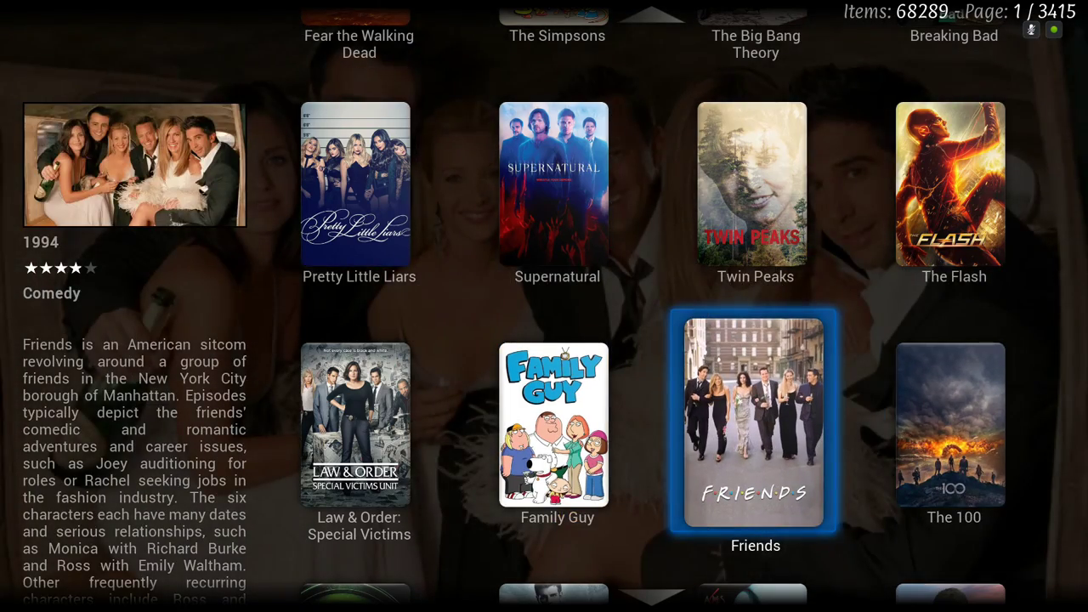
{"action": "key", "text": "Left"}
{"action": "key", "text": "Left"}
{"action": "key", "text": "Up"}
Open Pretty Little Liars' Choose option menu, dismiss it, and back out to the Videos list
{"action": "key", "text": "Return"}
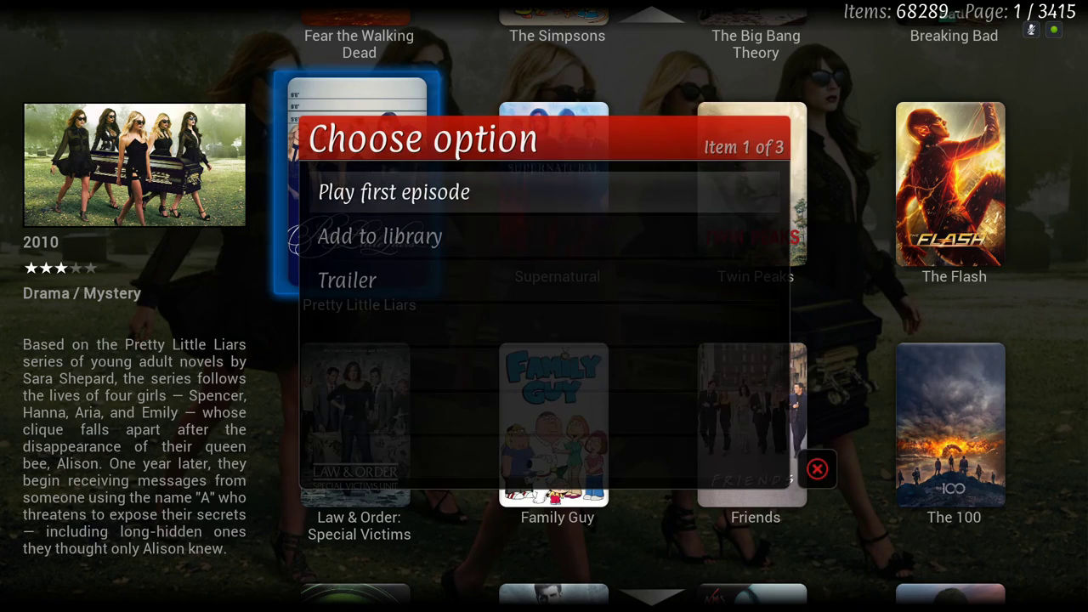
{"action": "key", "text": "Down"}
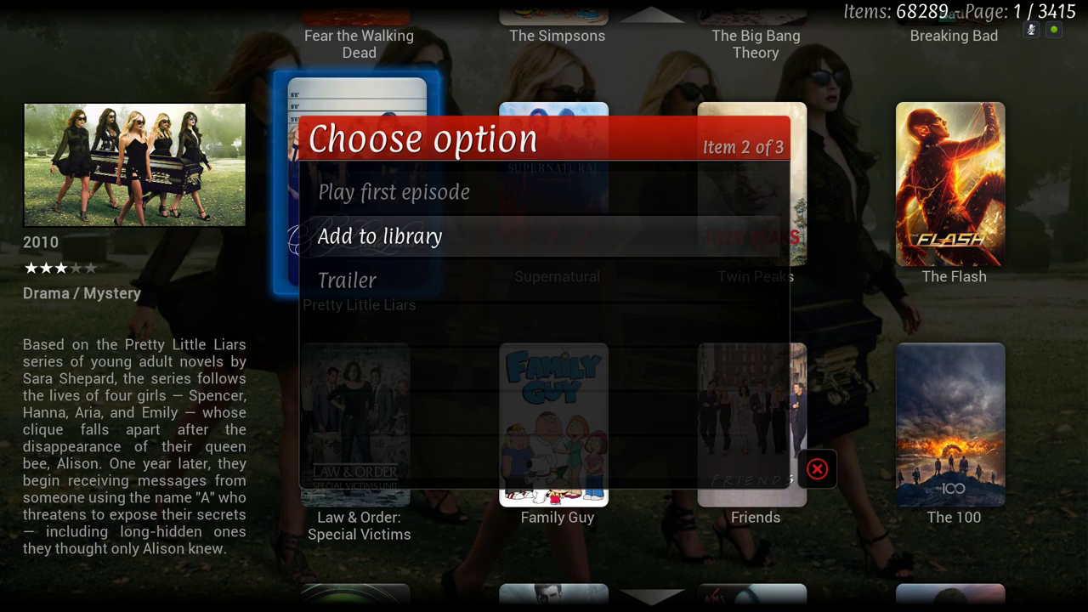
{"action": "key", "text": "Return"}
{"action": "key", "text": "BackSpace"}
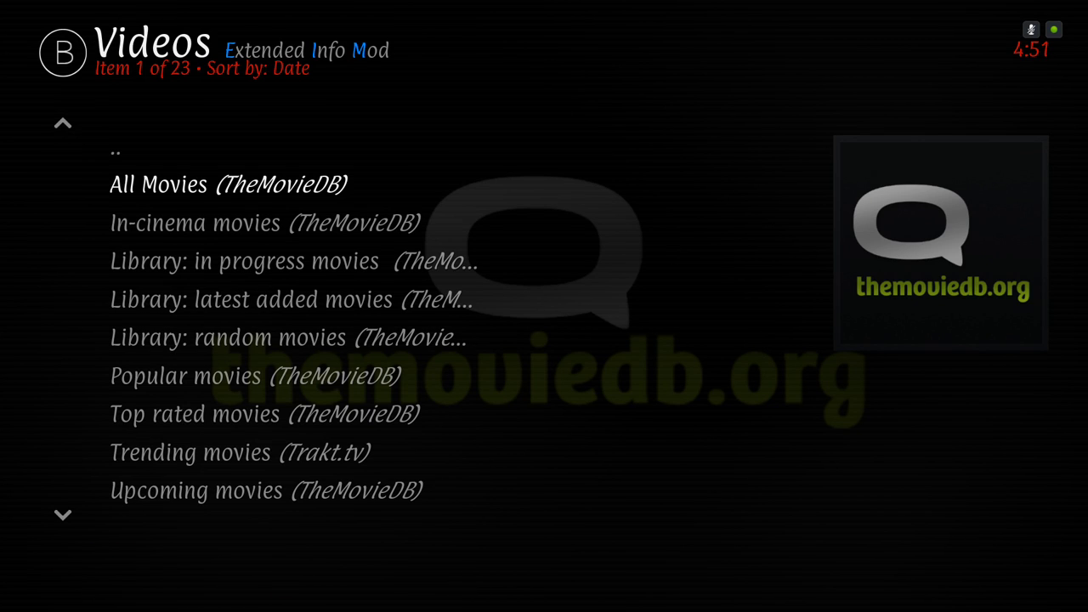
{"action": "key", "text": "BackSpace"}
{"action": "key", "text": "BackSpace"}
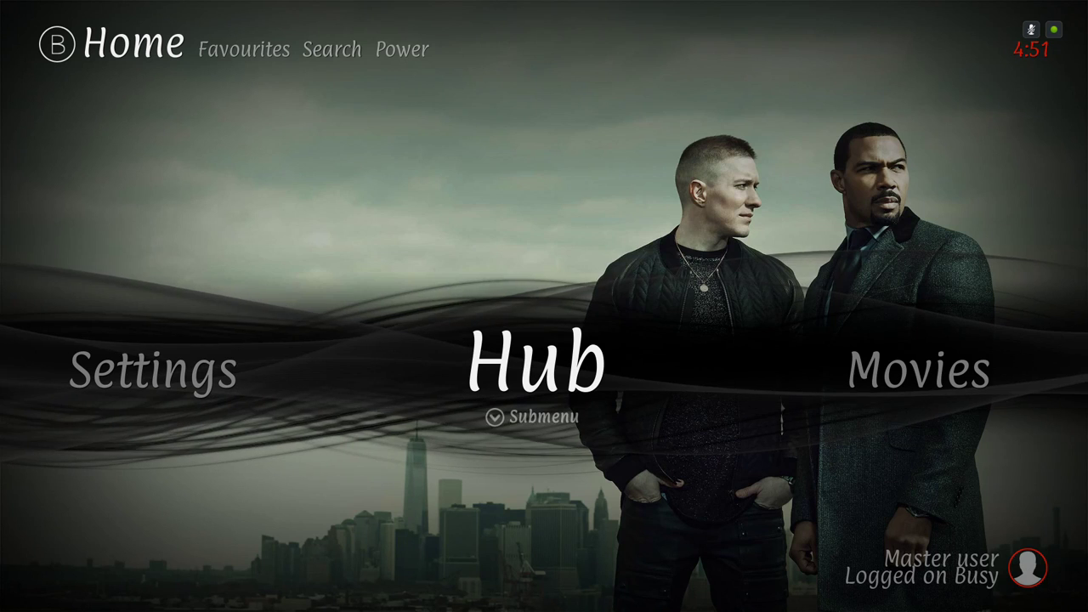
Open the Hub's Movies library rather than the movie sets section
{"action": "key", "text": "Down"}
{"action": "key", "text": "Right"}
{"action": "key", "text": "Left"}
{"action": "key", "text": "Right"}
{"action": "key", "text": "Left"}
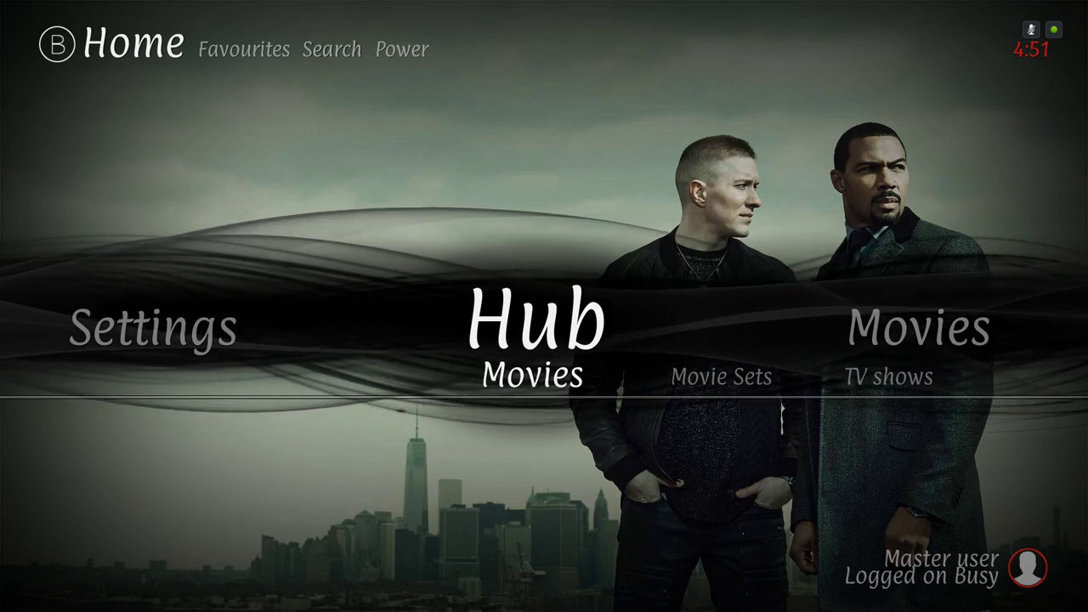
{"action": "key", "text": "Return"}
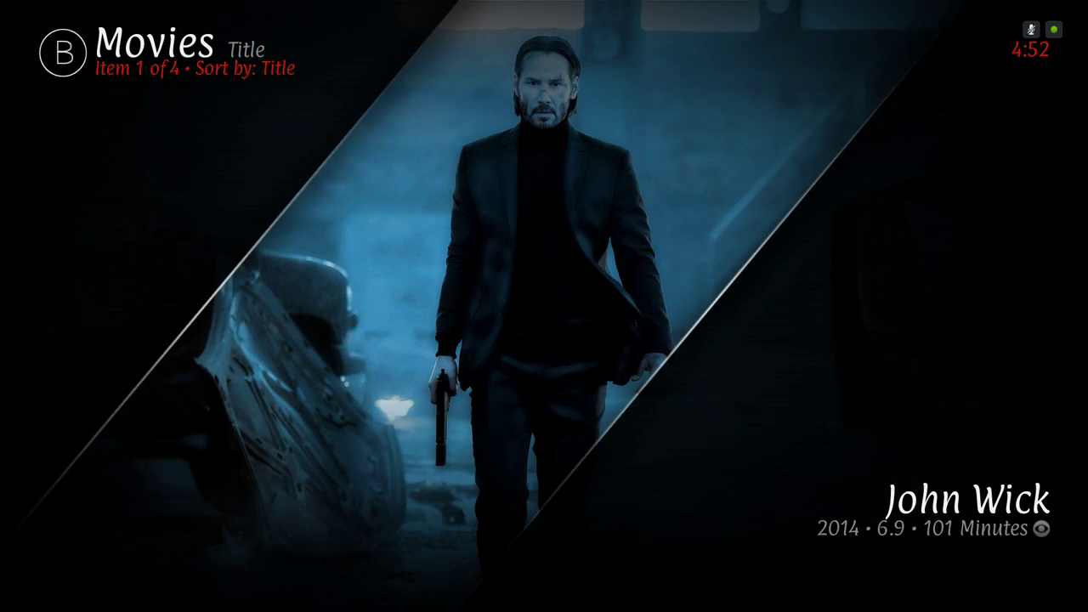
Browse John Wick: Chapter 2, Mad Max: Fury Road and Wonder Woman, then return Home
{"action": "key", "text": "Right"}
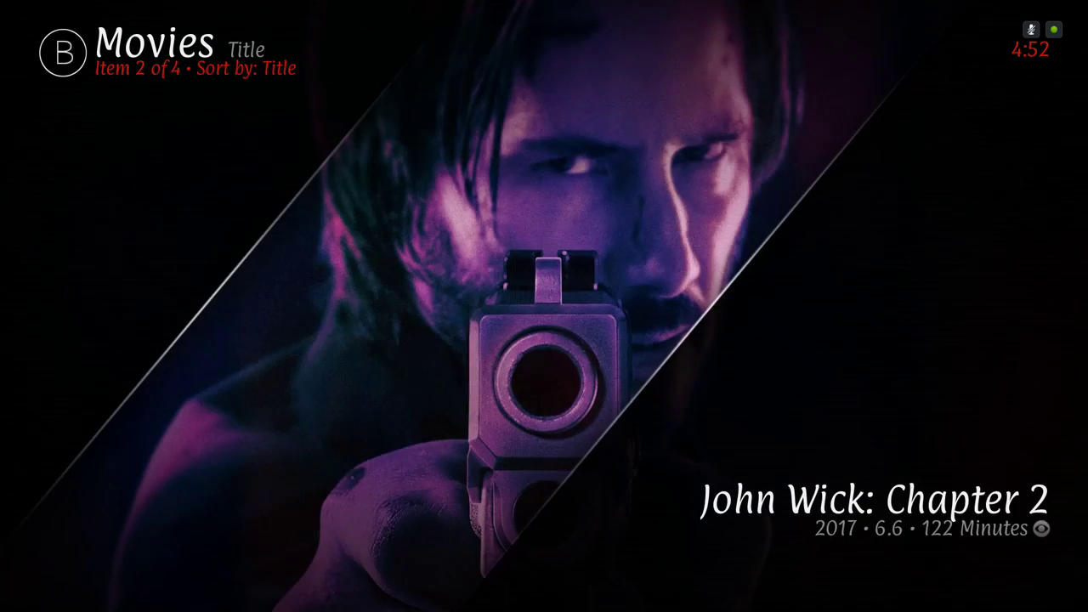
{"action": "key", "text": "Right"}
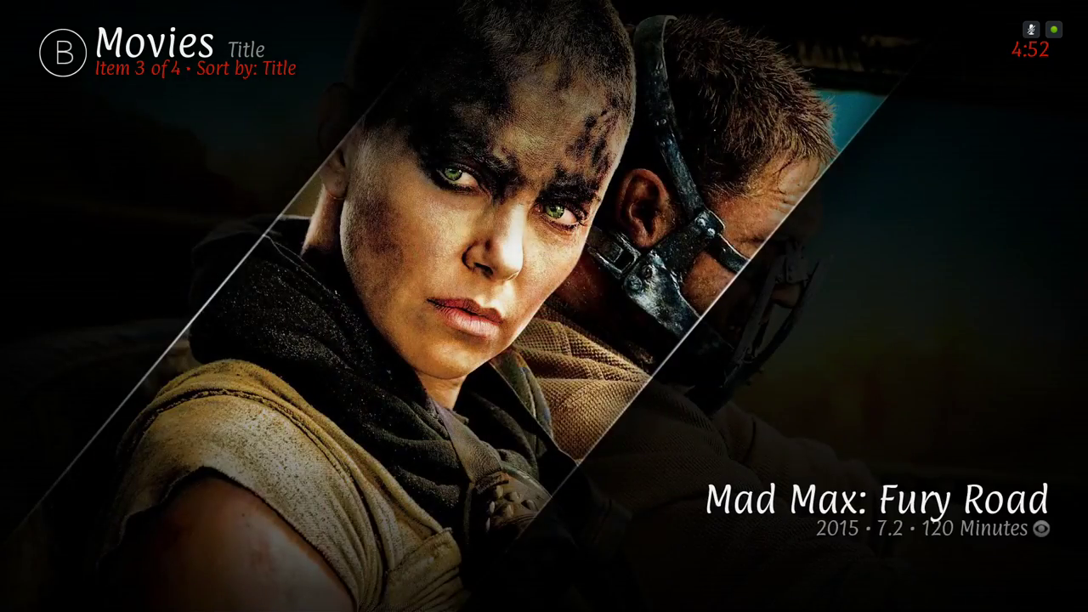
{"action": "key", "text": "Right"}
{"action": "key", "text": "Right"}
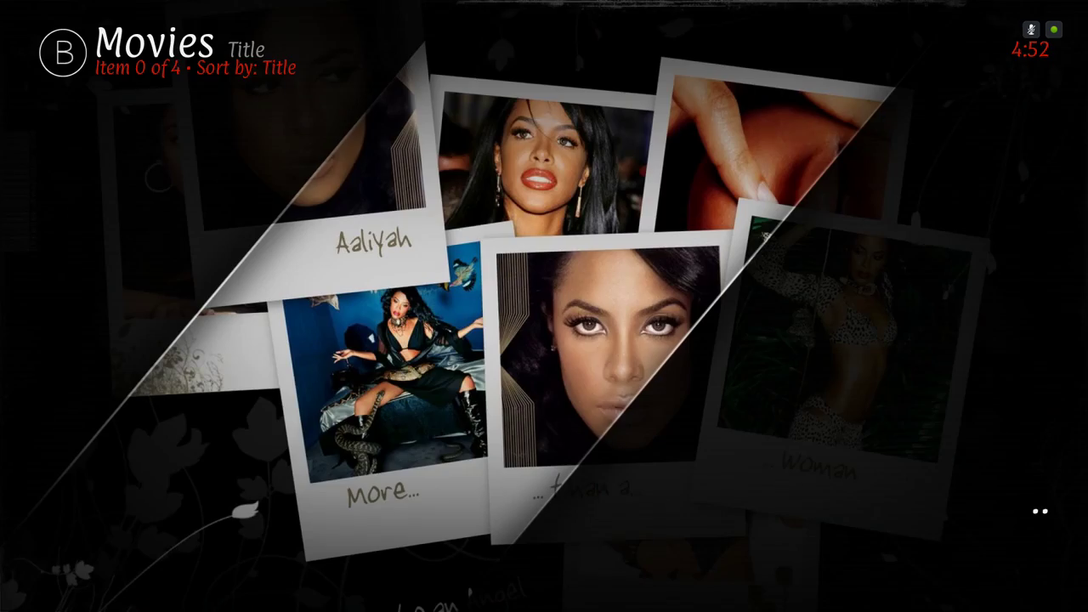
{"action": "key", "text": "Left"}
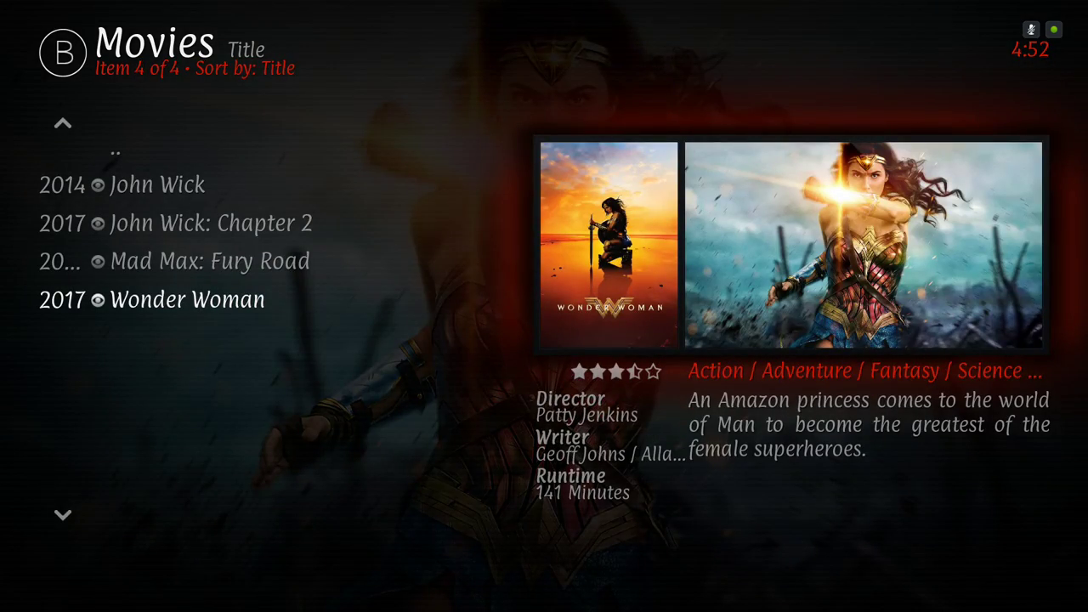
{"action": "key", "text": "Left"}
{"action": "key", "text": "BackSpace"}
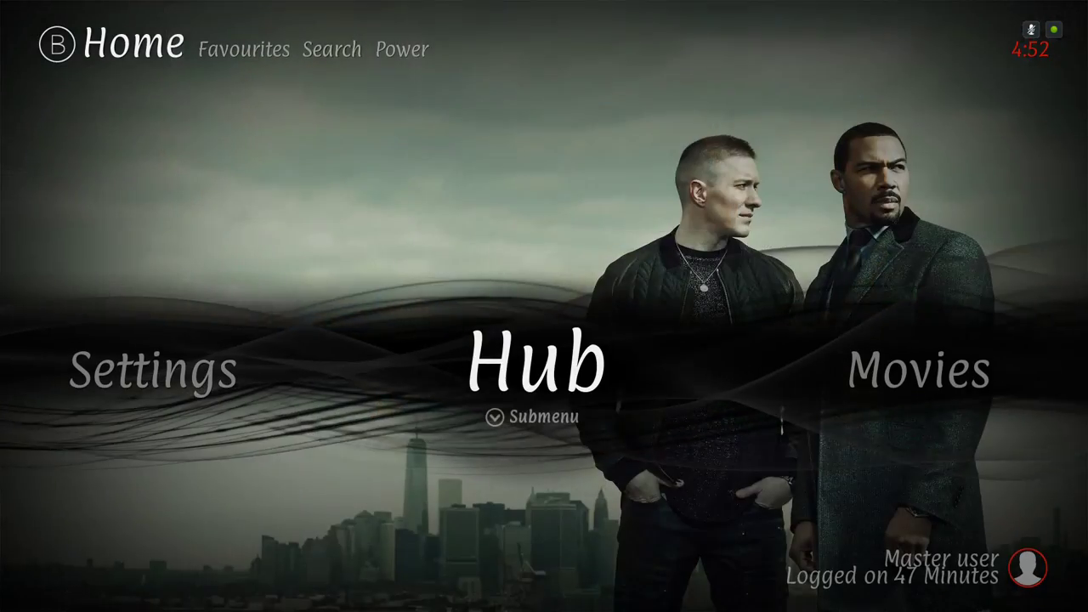
{"action": "key", "text": "Down"}
{"action": "key", "text": "Right"}
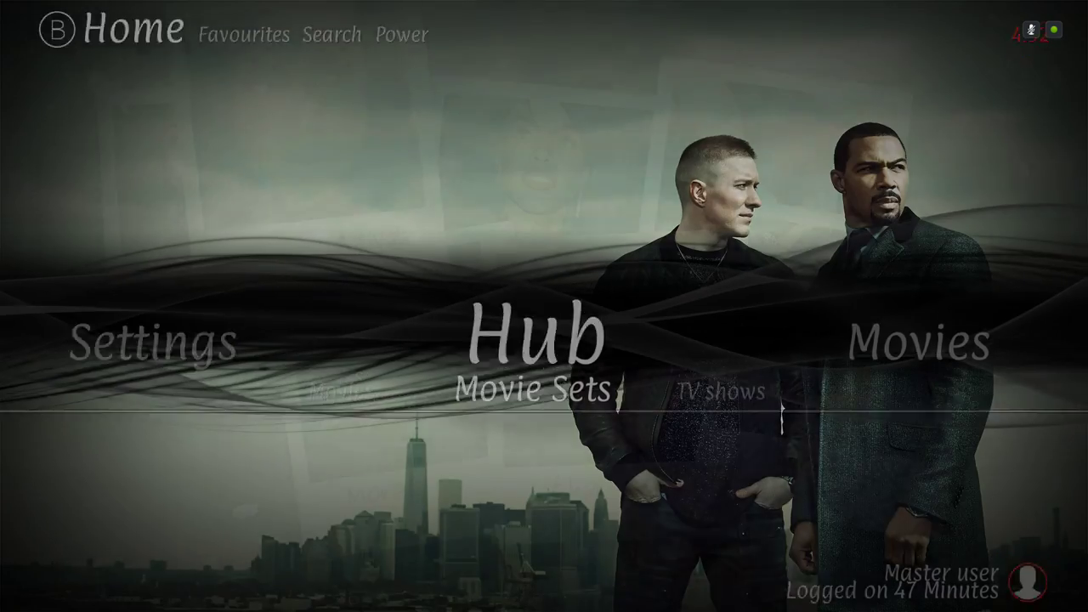
{"action": "key", "text": "Return"}
{"action": "key", "text": "Right"}
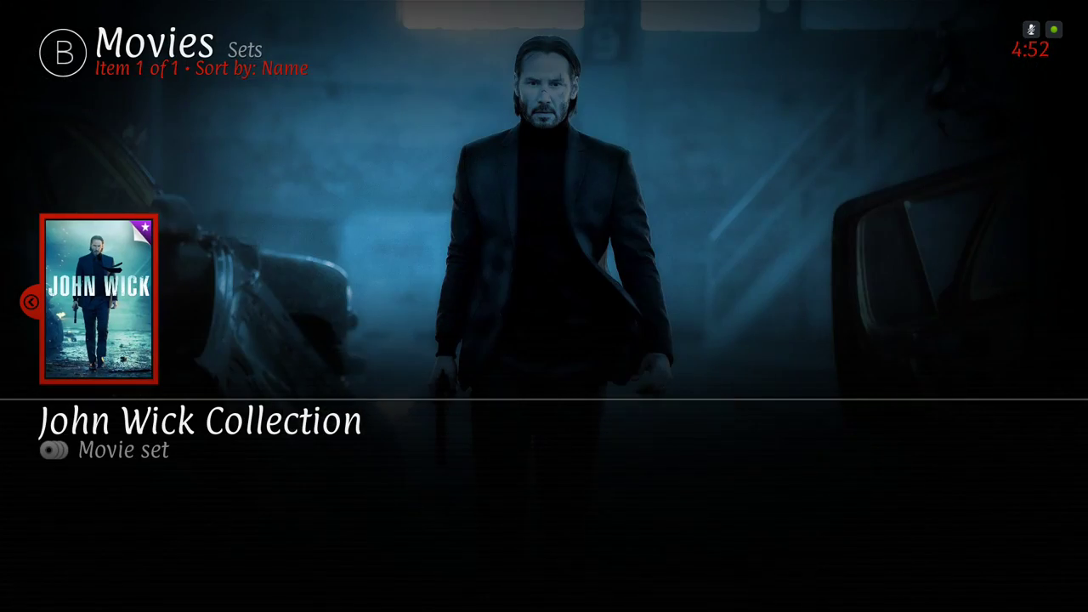
{"action": "key", "text": "Return"}
{"action": "key", "text": "Down"}
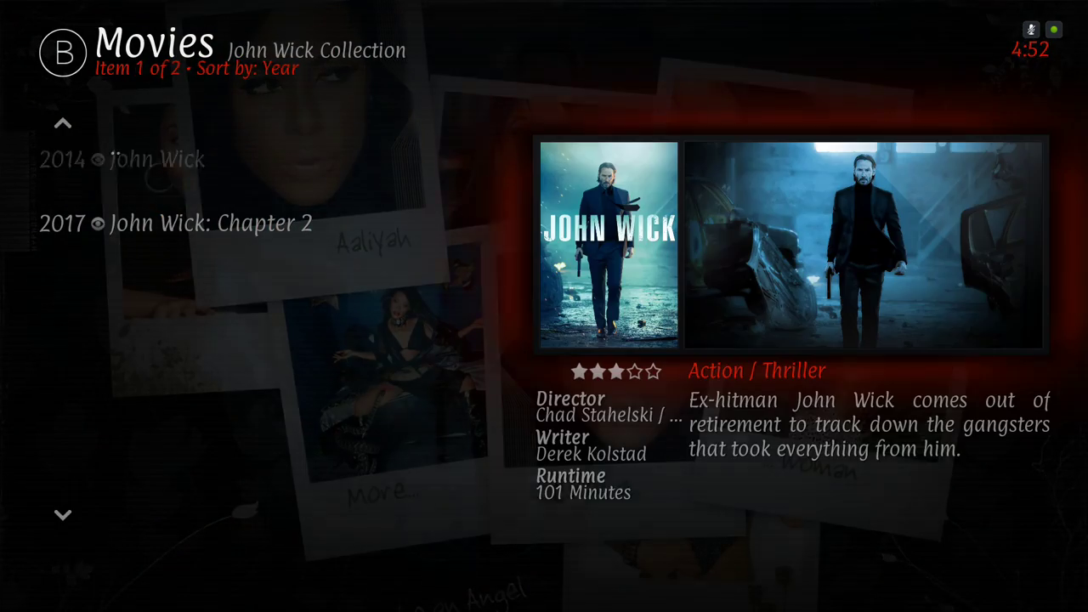
{"action": "key", "text": "Down"}
{"action": "key", "text": "Up"}
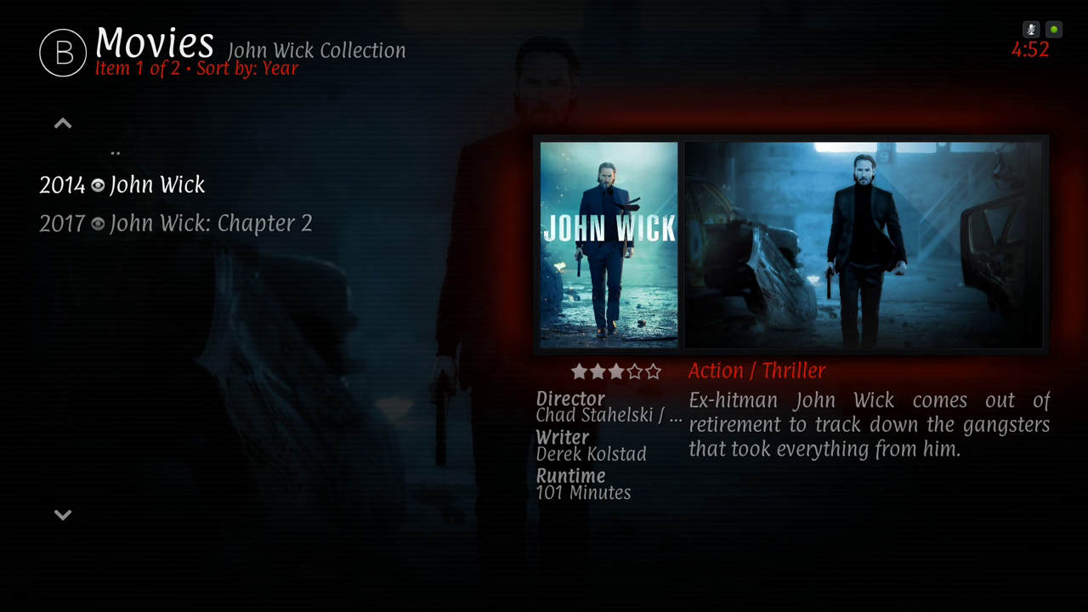
{"action": "key", "text": "Down"}
{"action": "key", "text": "Up"}
{"action": "key", "text": "BackSpace"}
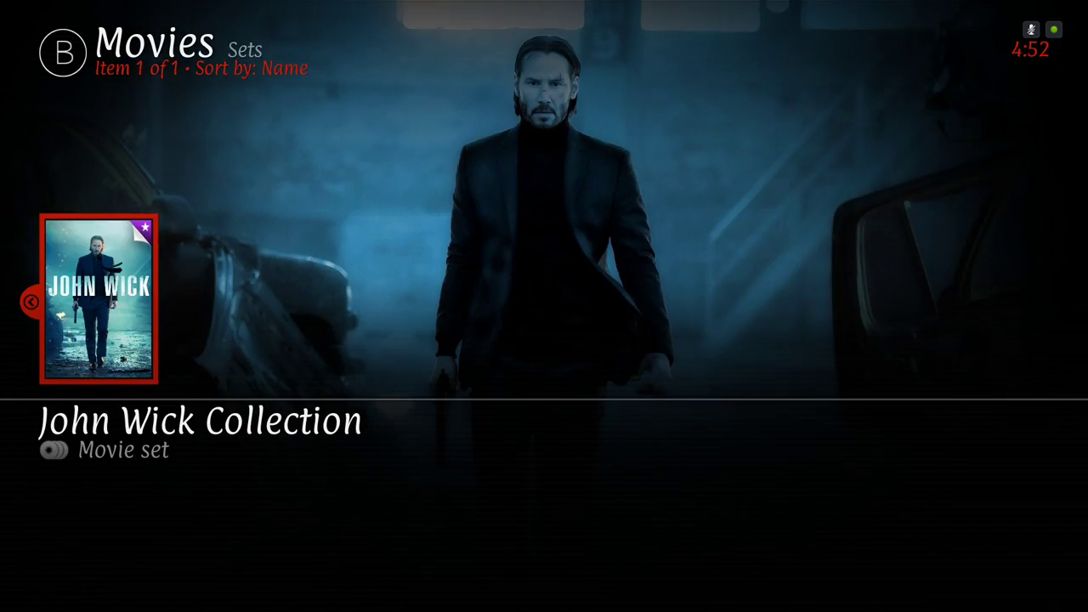
{"action": "key", "text": "BackSpace"}
{"action": "key", "text": "Down"}
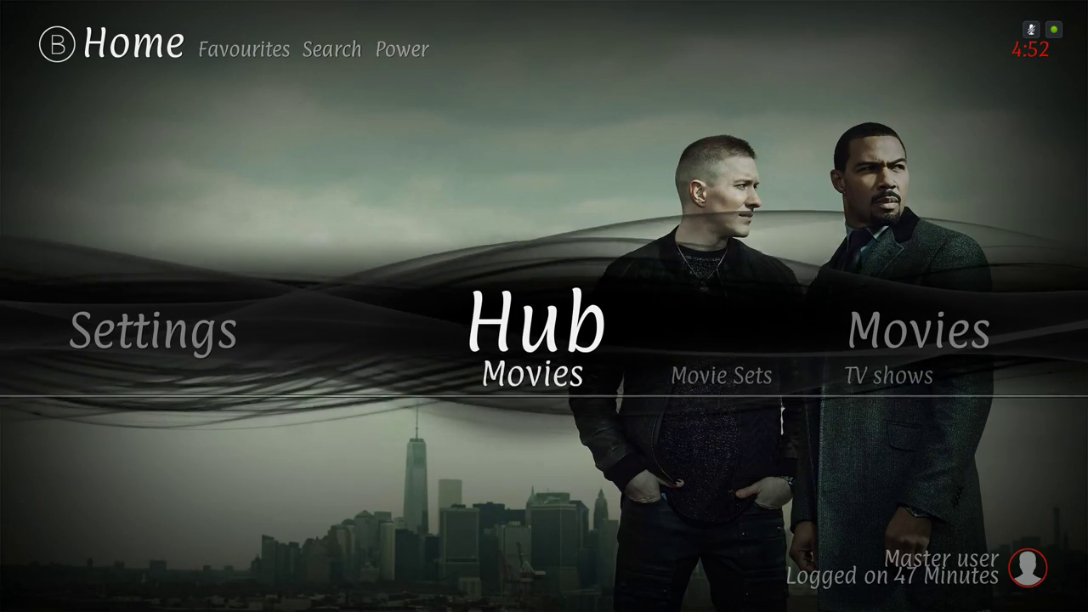
Open the TV shows library and highlight The Mist
{"action": "key", "text": "Right"}
{"action": "key", "text": "Right"}
{"action": "key", "text": "Return"}
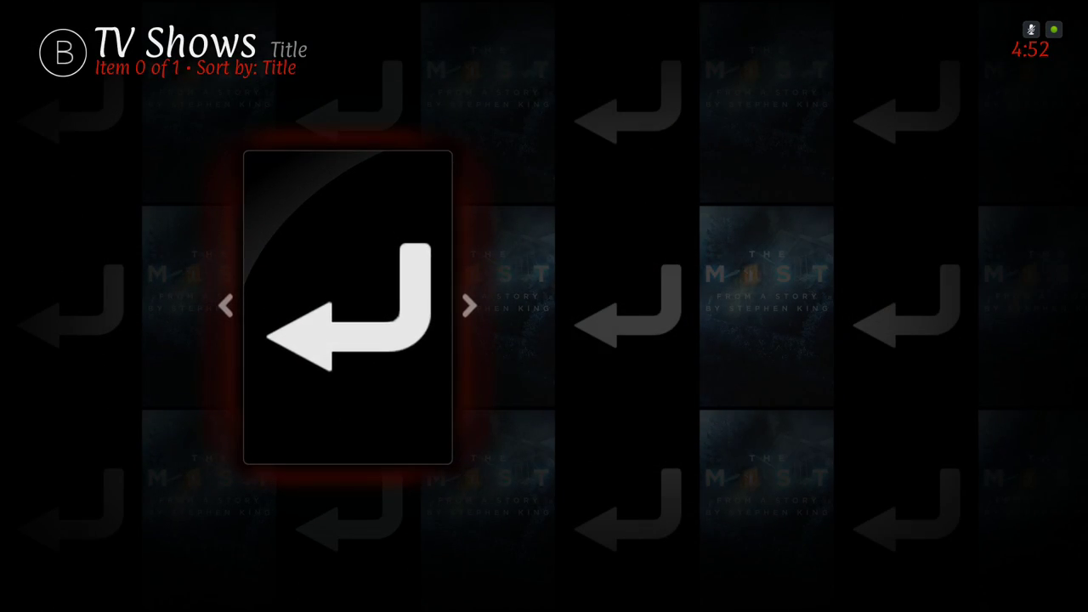
{"action": "key", "text": "Right"}
{"action": "key", "text": "Left"}
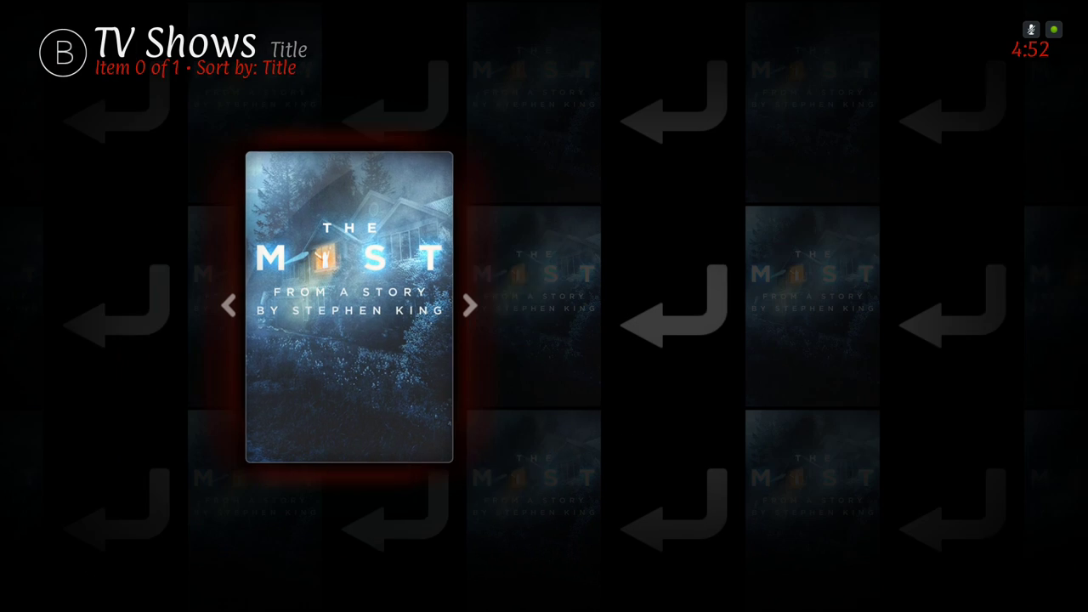
{"action": "key", "text": "Right"}
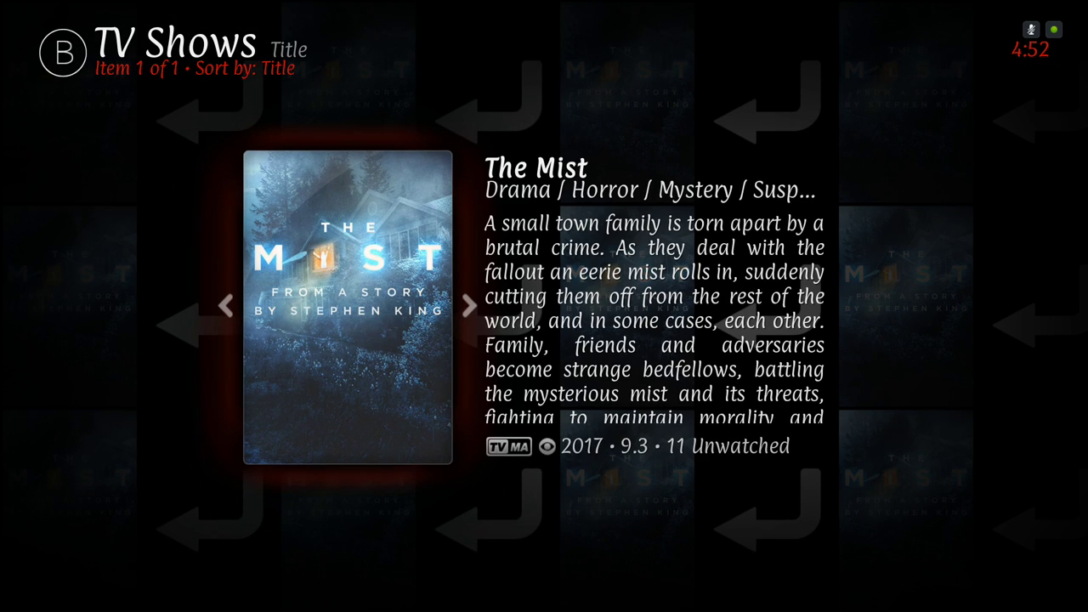
Change the TV shows view layout from Wall to List Wall
{"action": "key", "text": "m"}
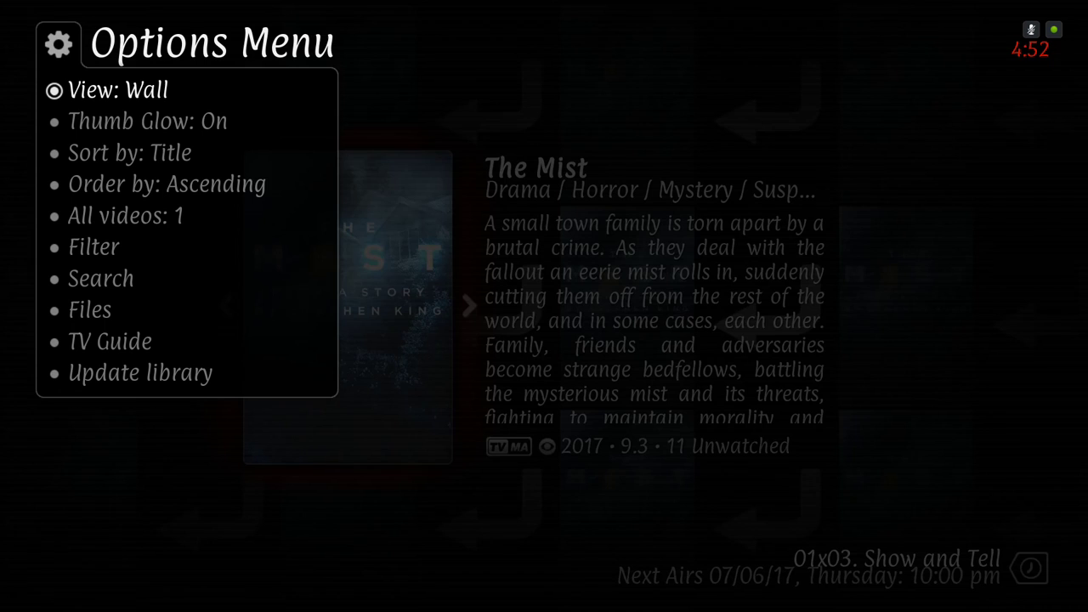
{"action": "key", "text": "Return"}
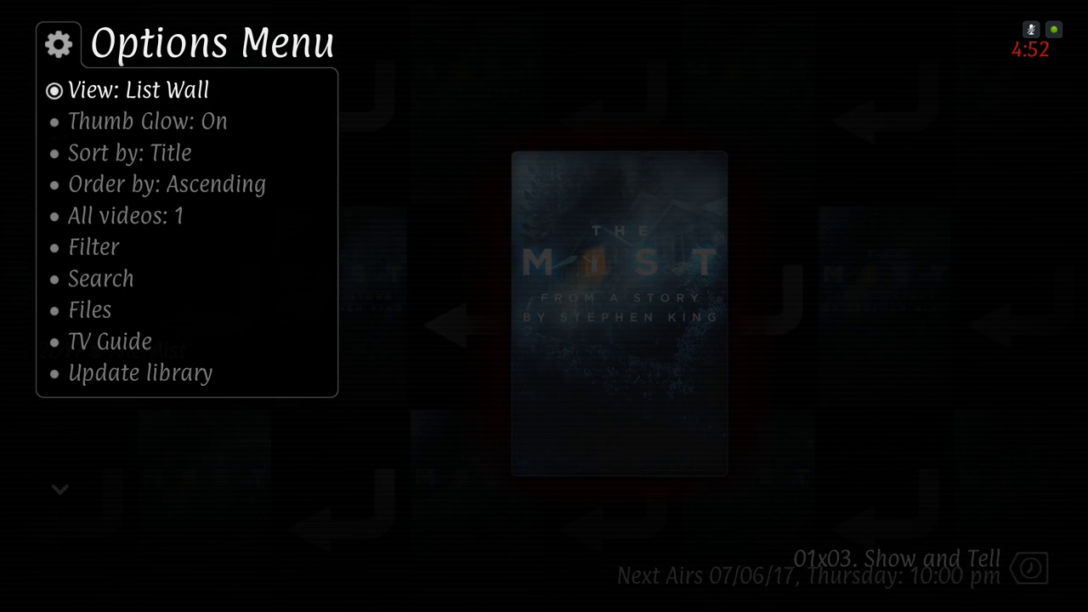
{"action": "key", "text": "Escape"}
{"action": "key", "text": "Right"}
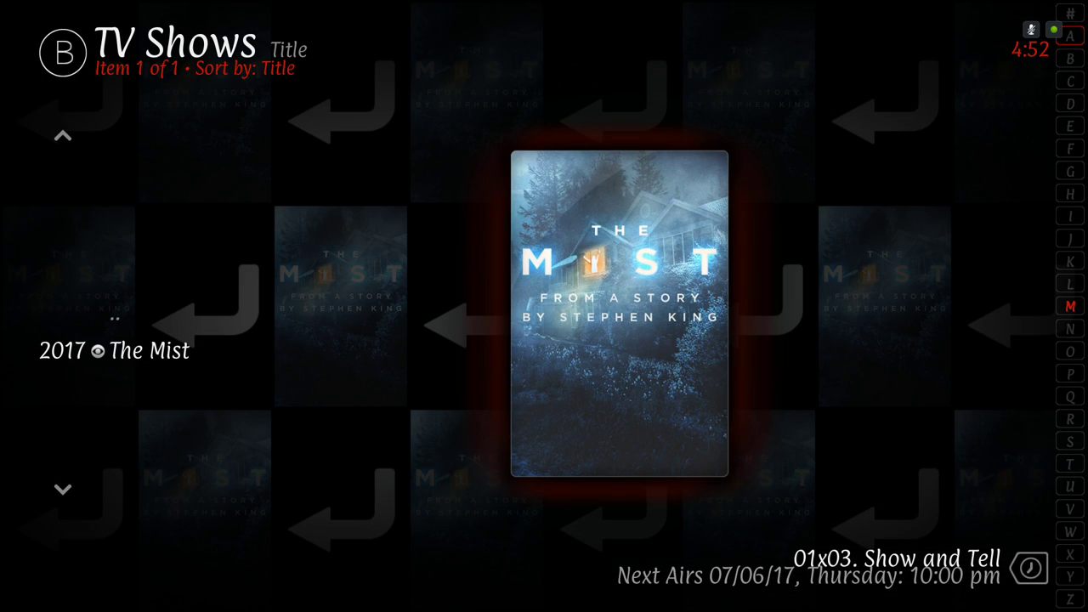
{"action": "key", "text": "Left"}
{"action": "key", "text": "Left"}
{"action": "key", "text": "Escape"}
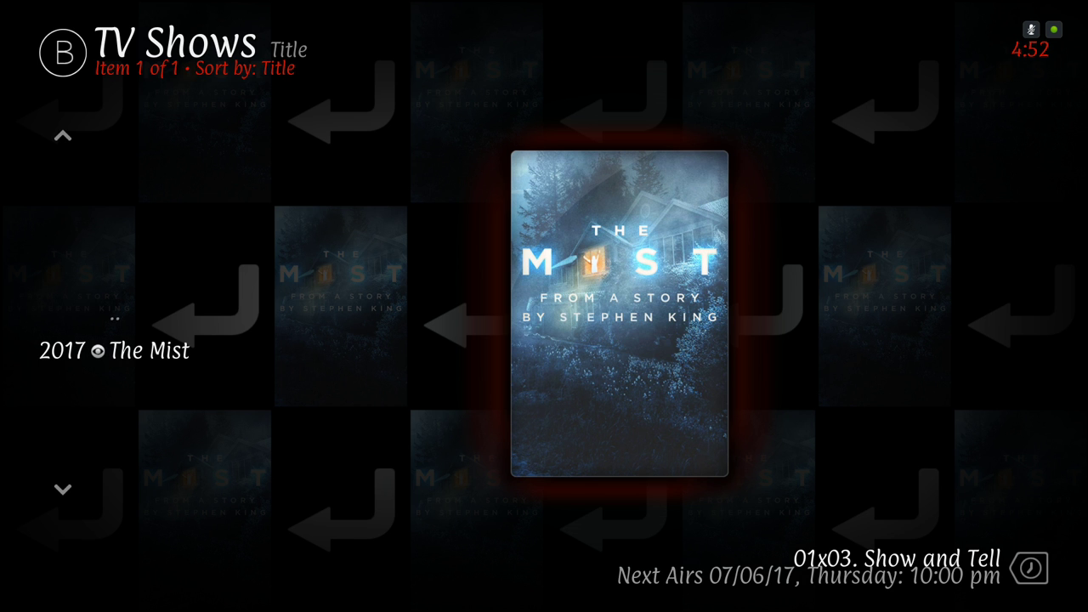
Open The Mist's Season 1 and start episode 1x06 The Devil You Know
{"action": "key", "text": "Return"}
{"action": "key", "text": "Down"}
{"action": "key", "text": "Down"}
{"action": "key", "text": "Down"}
{"action": "key", "text": "Down"}
{"action": "key", "text": "Down"}
{"action": "key", "text": "Down"}
{"action": "key", "text": "Down"}
{"action": "key", "text": "Down"}
{"action": "key", "text": "Down"}
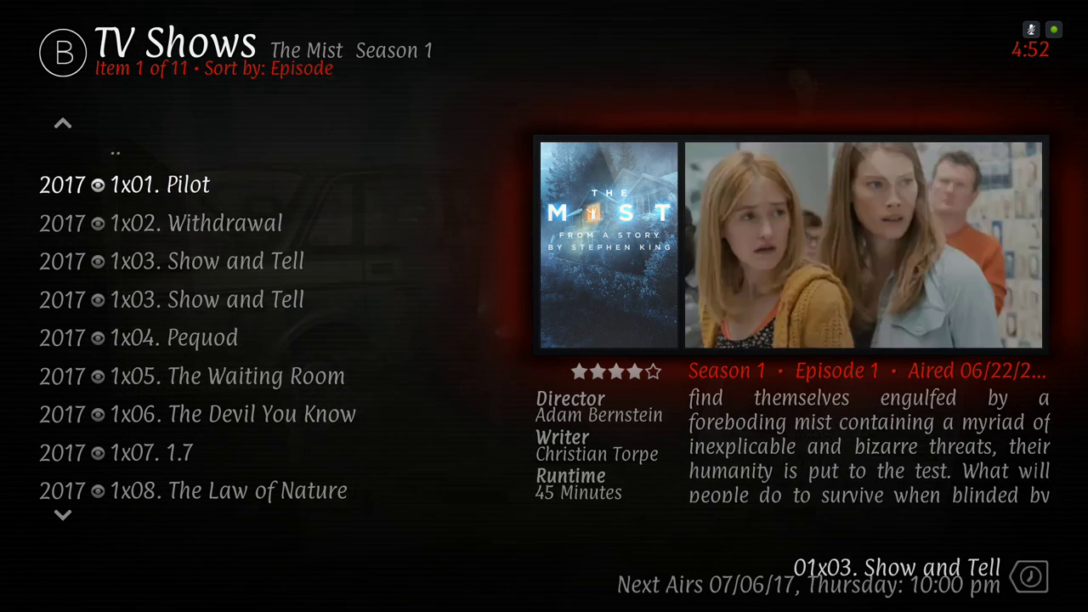
{"action": "key", "text": "Up"}
{"action": "key", "text": "Up"}
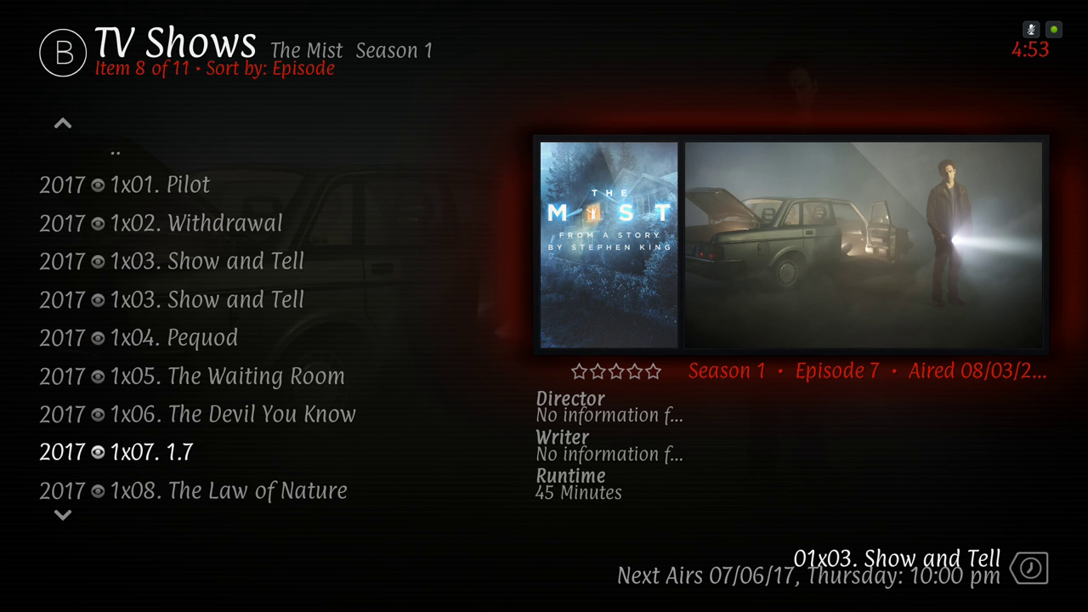
{"action": "key", "text": "Return"}
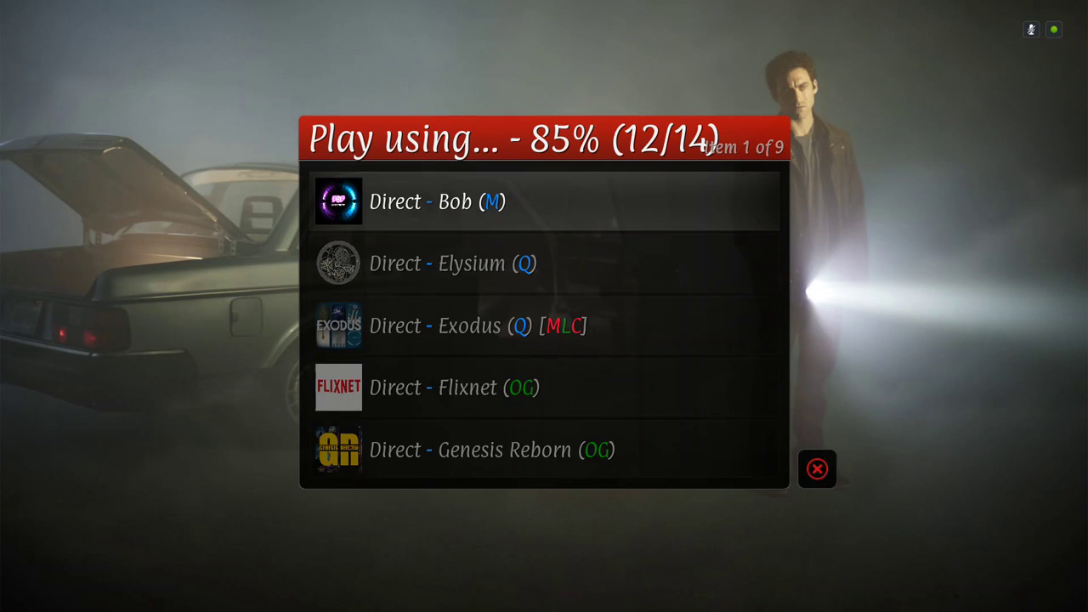
Browse the 'Play using...' sources, cancel, and go back to the TV show listing
{"action": "key", "text": "Down"}
{"action": "key", "text": "Down"}
{"action": "key", "text": "Down"}
{"action": "key", "text": "Down"}
{"action": "key", "text": "Down"}
{"action": "key", "text": "Up"}
{"action": "key", "text": "Up"}
{"action": "key", "text": "Up"}
{"action": "key", "text": "Up"}
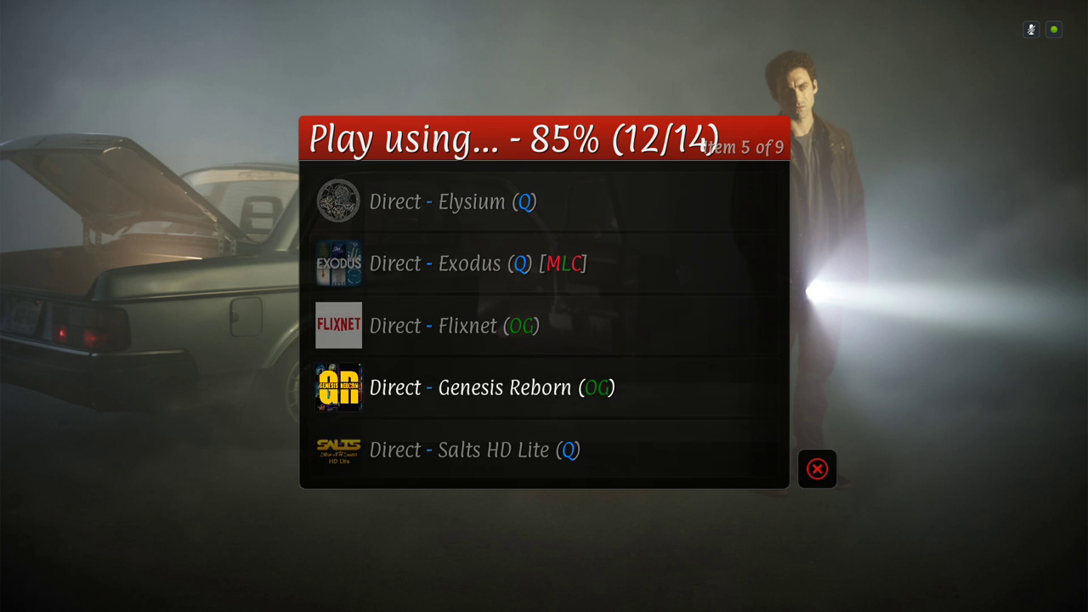
{"action": "key", "text": "Up"}
{"action": "key", "text": "Down"}
{"action": "key", "text": "Down"}
{"action": "key", "text": "Down"}
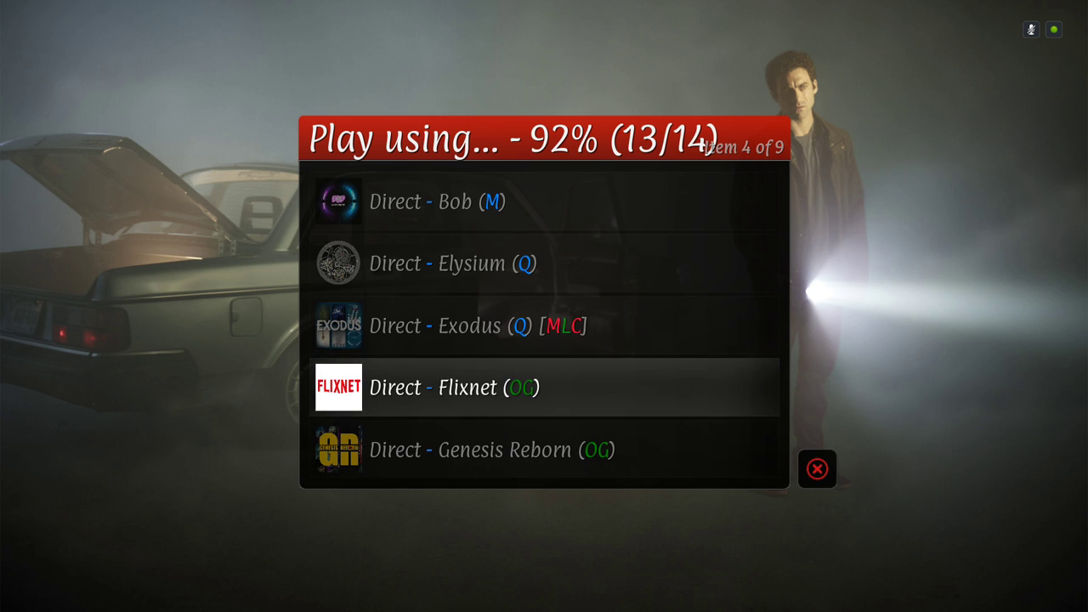
{"action": "key", "text": "Return"}
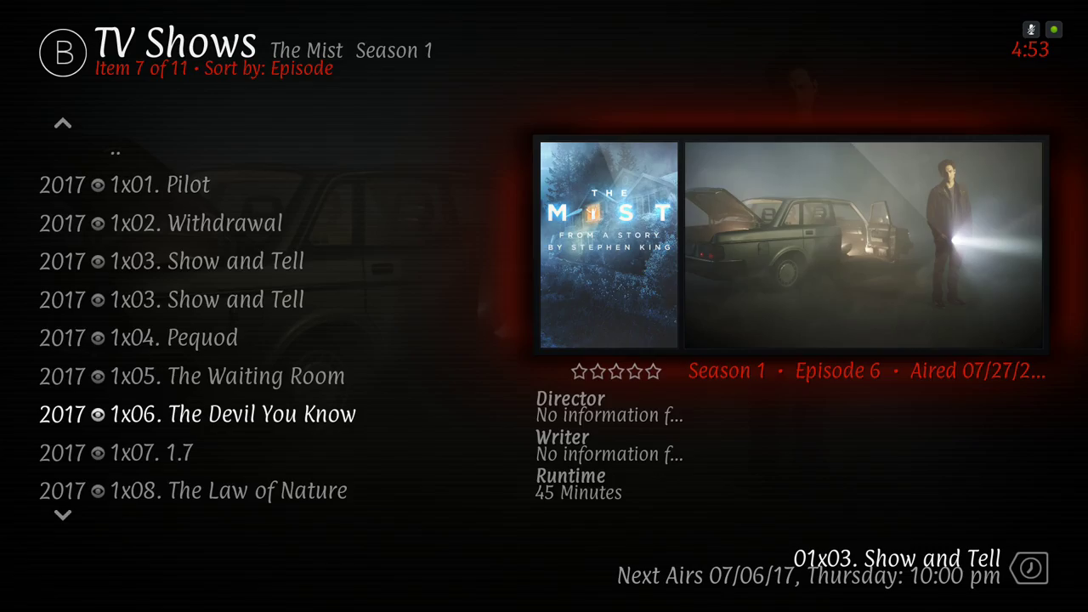
{"action": "key", "text": "BackSpace"}
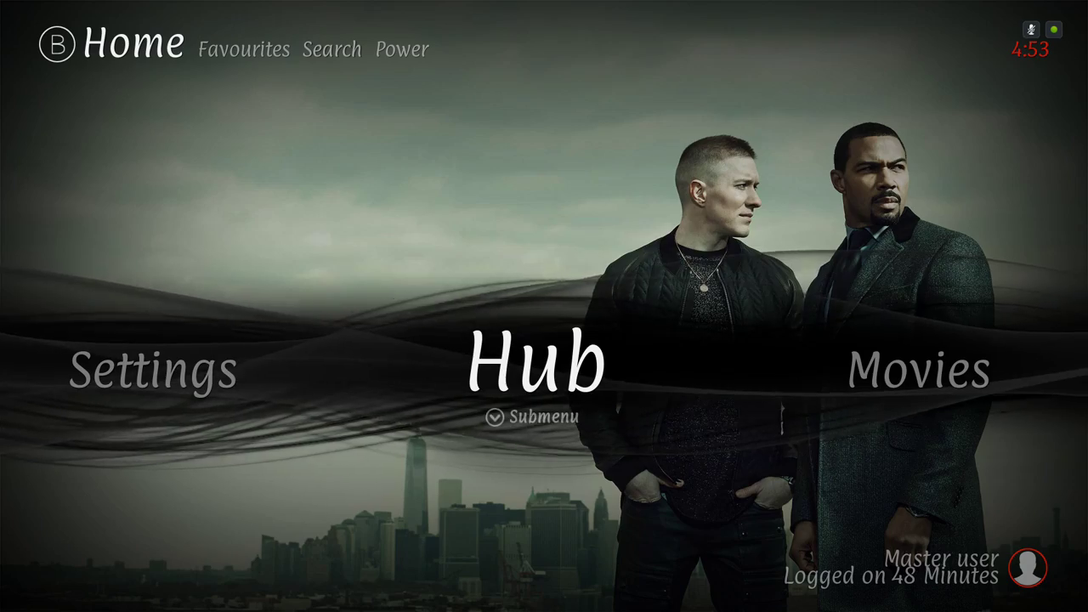
Open the Elysium Featured movies widget from Movies on Home, browse posters, and exit
{"action": "key", "text": "Down"}
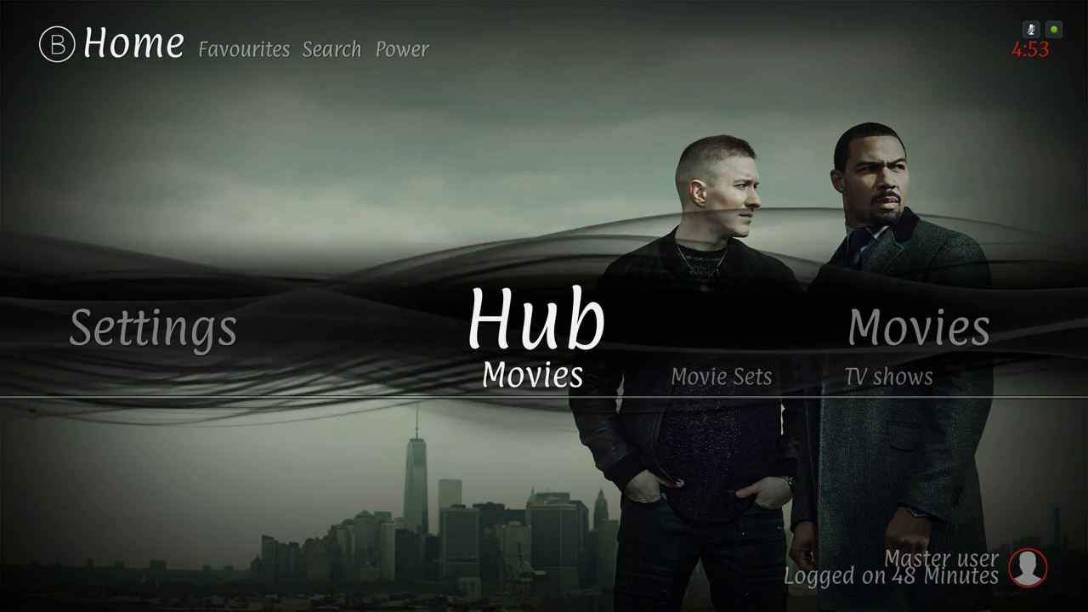
{"action": "key", "text": "Up"}
{"action": "key", "text": "Right"}
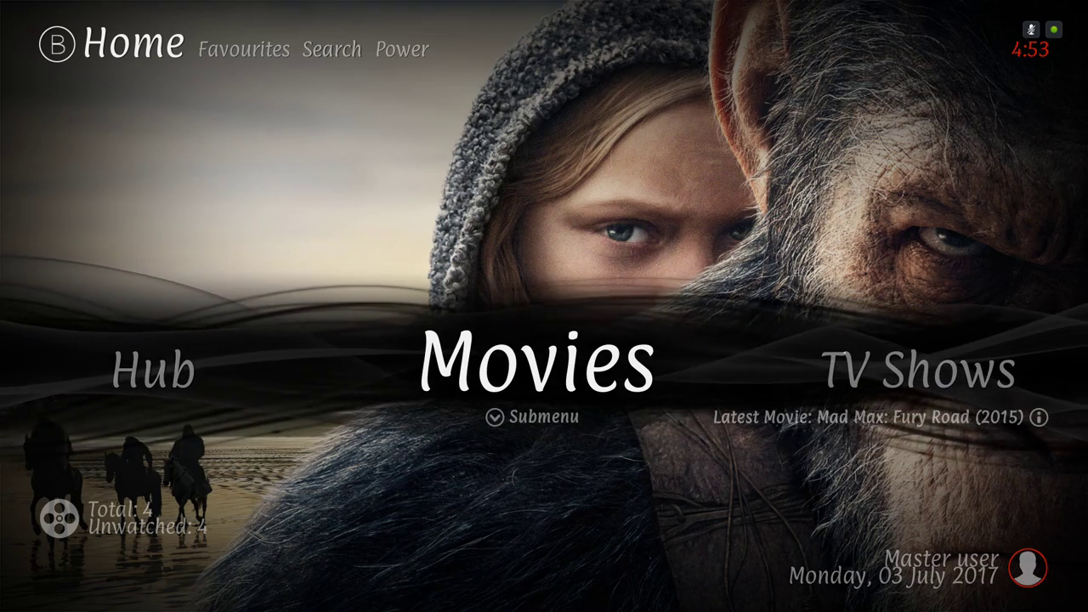
{"action": "key", "text": "Return"}
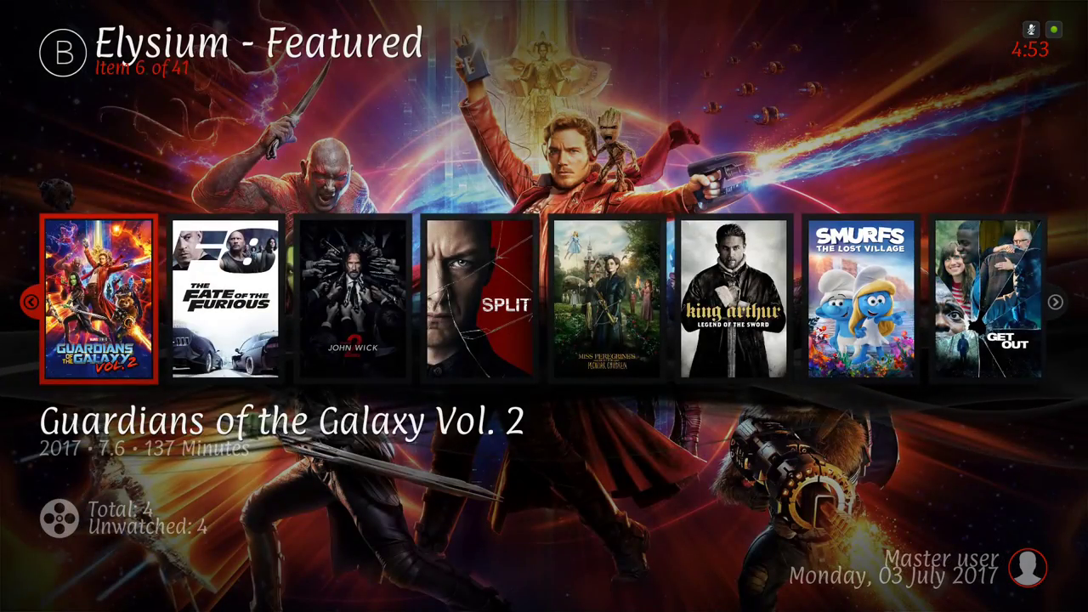
{"action": "key", "text": "Right"}
{"action": "key", "text": "Right"}
{"action": "key", "text": "Right"}
{"action": "key", "text": "Right"}
{"action": "key", "text": "Right"}
{"action": "key", "text": "Right"}
{"action": "key", "text": "Right"}
{"action": "key", "text": "Right"}
{"action": "key", "text": "Right"}
{"action": "key", "text": "Right"}
{"action": "key", "text": "Right"}
{"action": "key", "text": "Right"}
{"action": "key", "text": "Right"}
{"action": "key", "text": "Right"}
{"action": "key", "text": "Escape"}
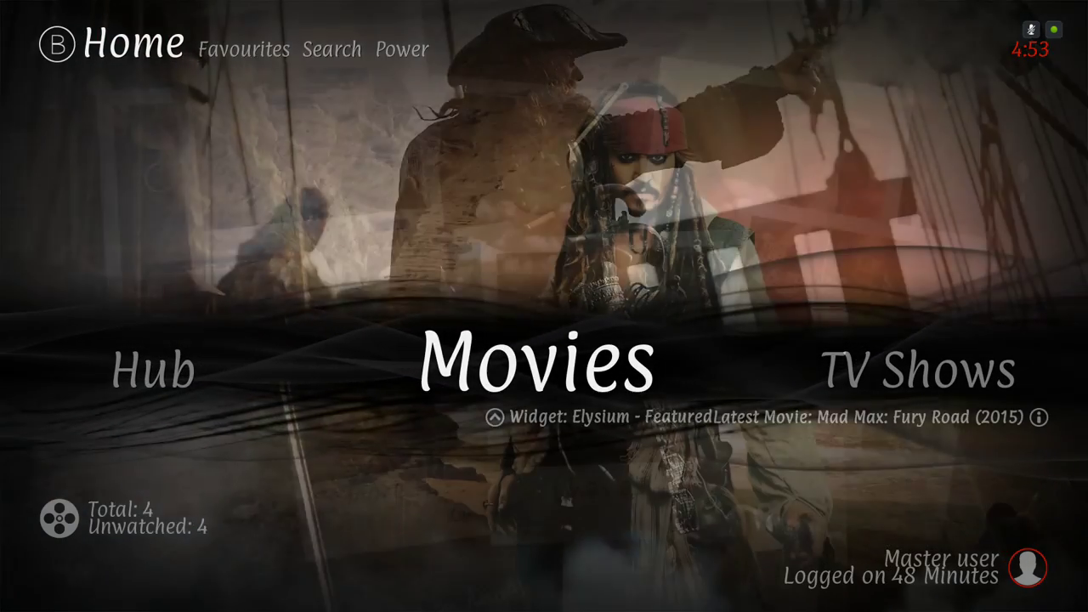
Browse the Movies add-on shortcuts: Specto, Salts, StreamHub and Supremacy
{"action": "key", "text": "Down"}
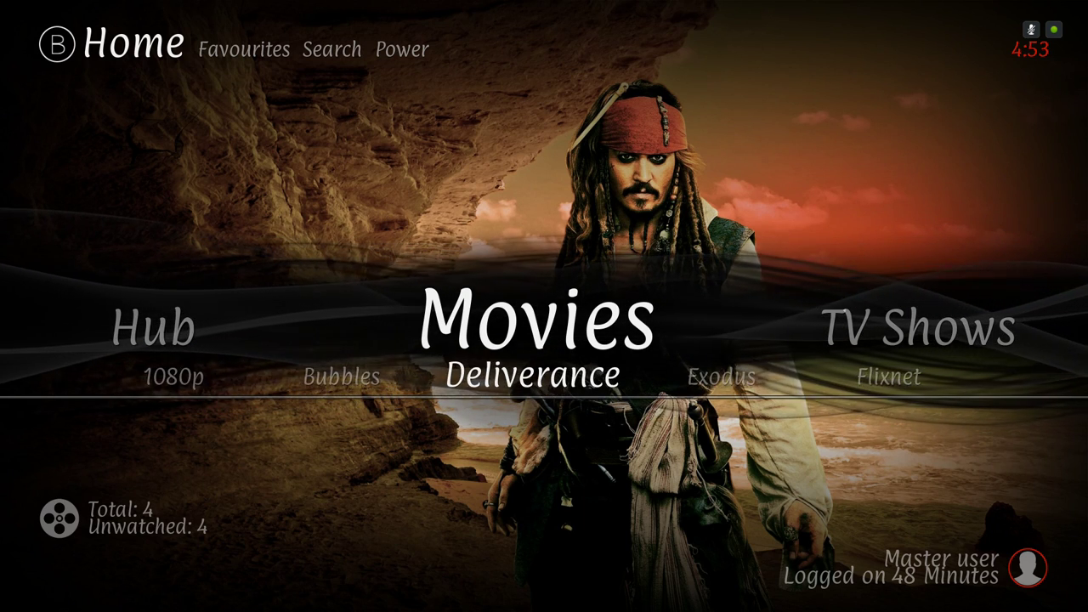
{"action": "key", "text": "Right"}
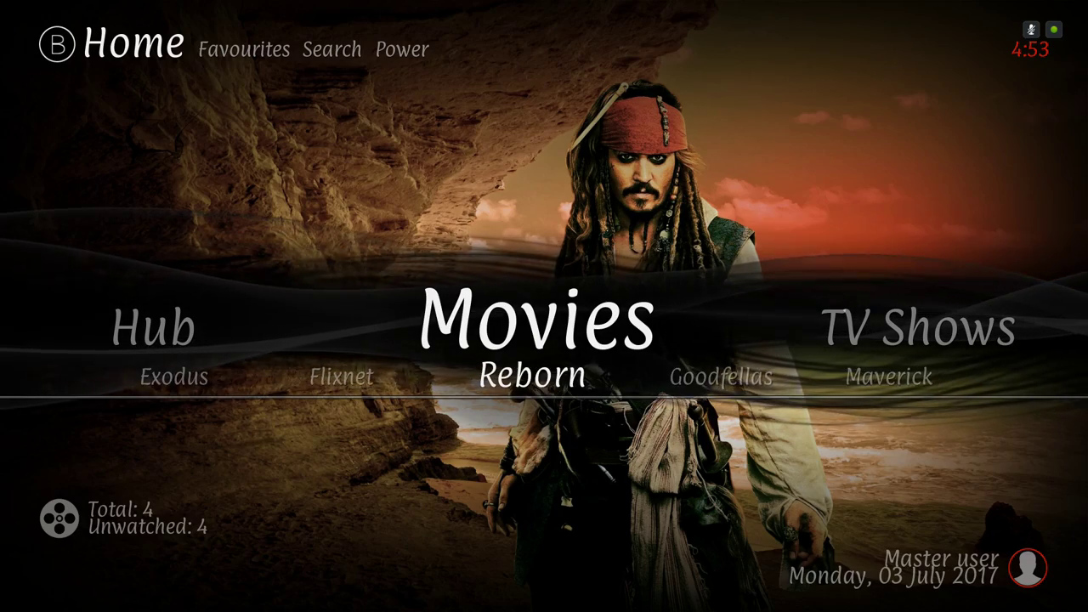
{"action": "key", "text": "Right"}
{"action": "key", "text": "Right"}
{"action": "key", "text": "Right"}
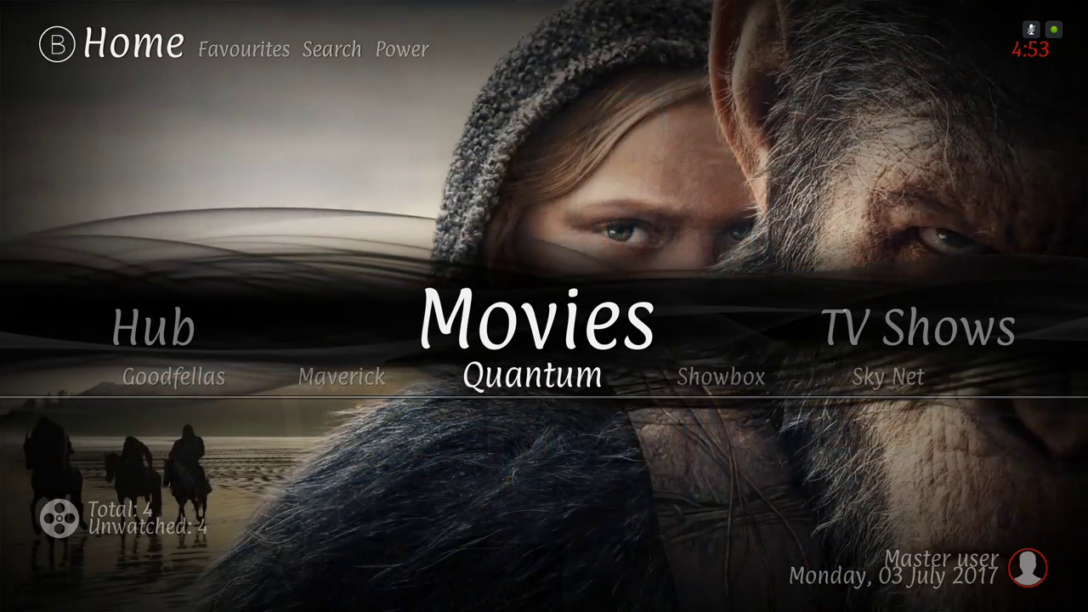
{"action": "key", "text": "Right"}
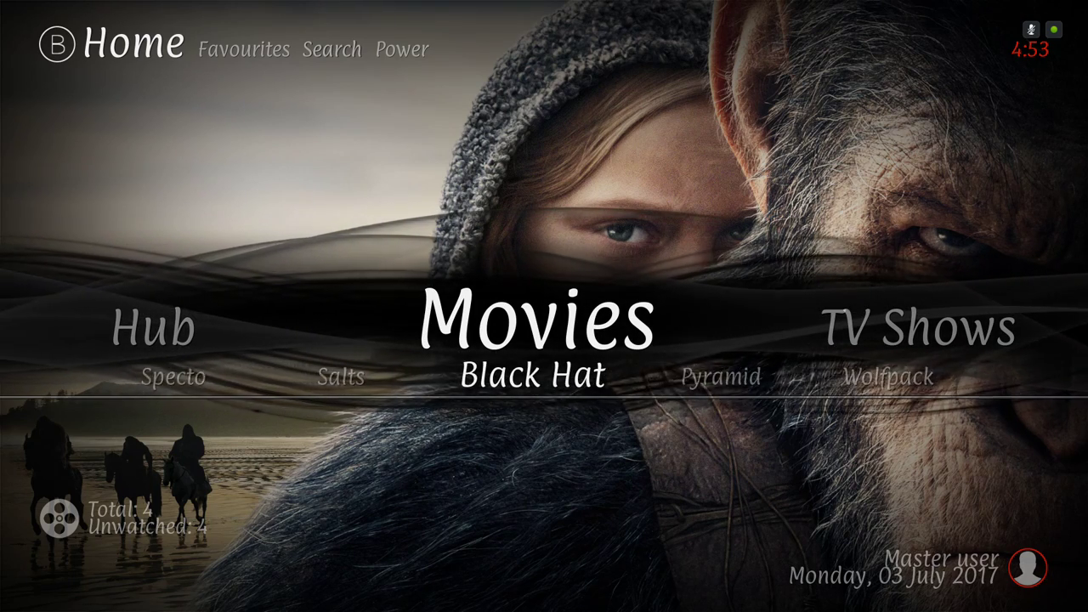
{"action": "key", "text": "Right"}
{"action": "key", "text": "Right"}
{"action": "key", "text": "Right"}
{"action": "key", "text": "Right"}
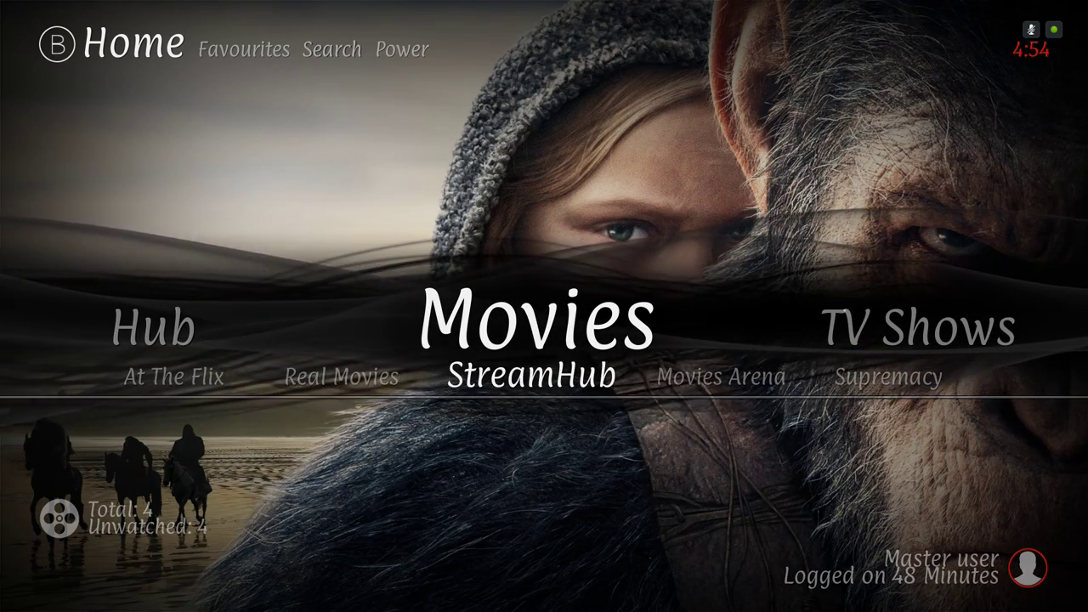
{"action": "key", "text": "Right"}
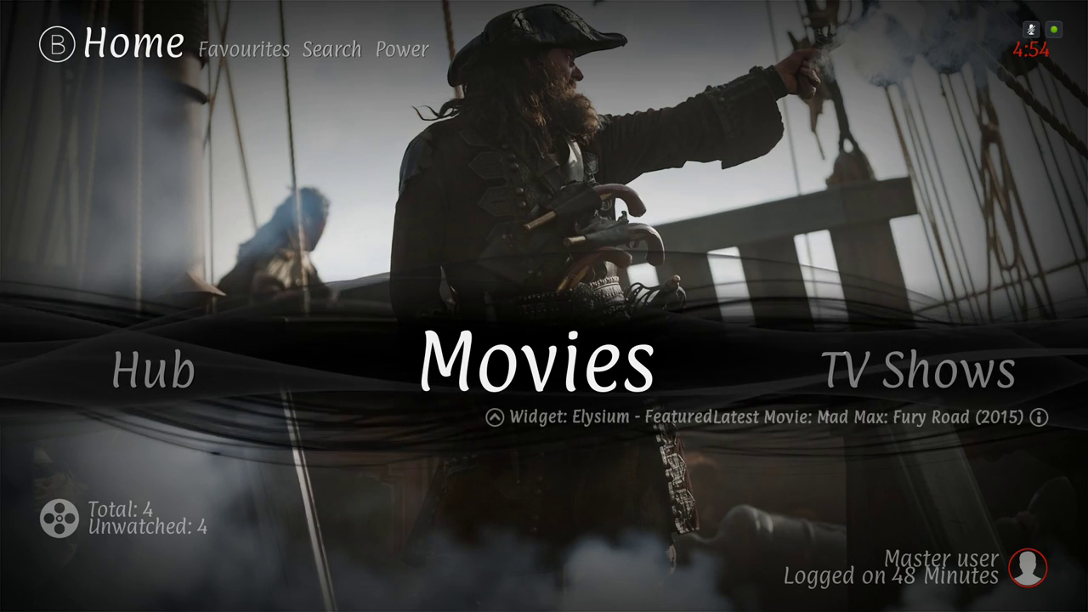
{"action": "key", "text": "Right"}
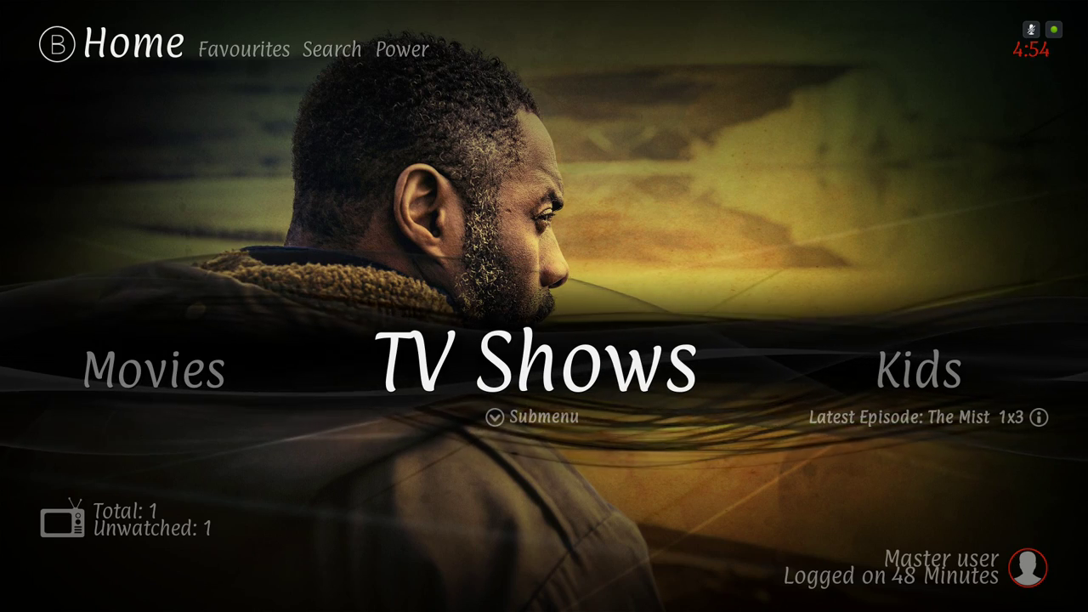
Browse the featured TV shows widget, then return Home and peek at TV Shows shortcuts
{"action": "key", "text": "Return"}
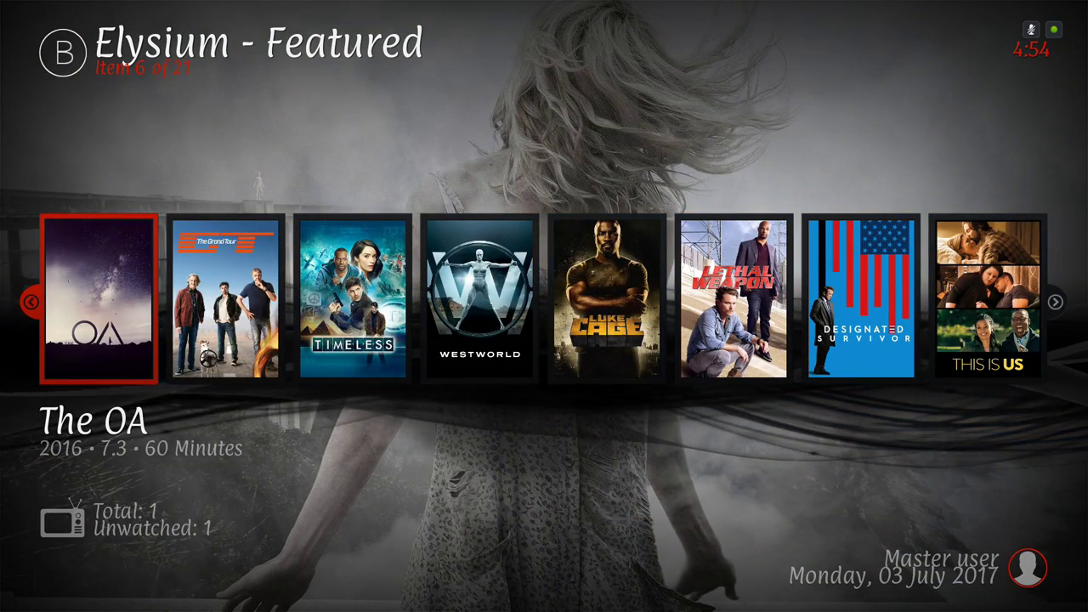
{"action": "key", "text": "Right"}
{"action": "key", "text": "Right"}
{"action": "key", "text": "Right"}
{"action": "key", "text": "Right"}
{"action": "key", "text": "Right"}
{"action": "key", "text": "Right"}
{"action": "key", "text": "Right"}
{"action": "key", "text": "Right"}
{"action": "key", "text": "Right"}
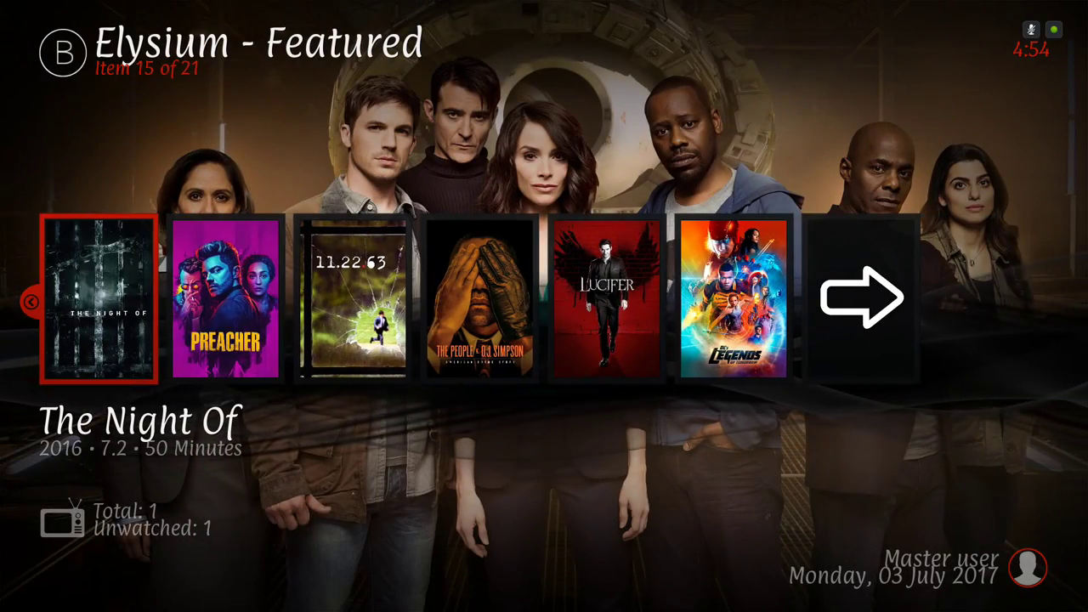
{"action": "key", "text": "Left"}
{"action": "key", "text": "Left"}
{"action": "key", "text": "Left"}
{"action": "key", "text": "Left"}
{"action": "key", "text": "BackSpace"}
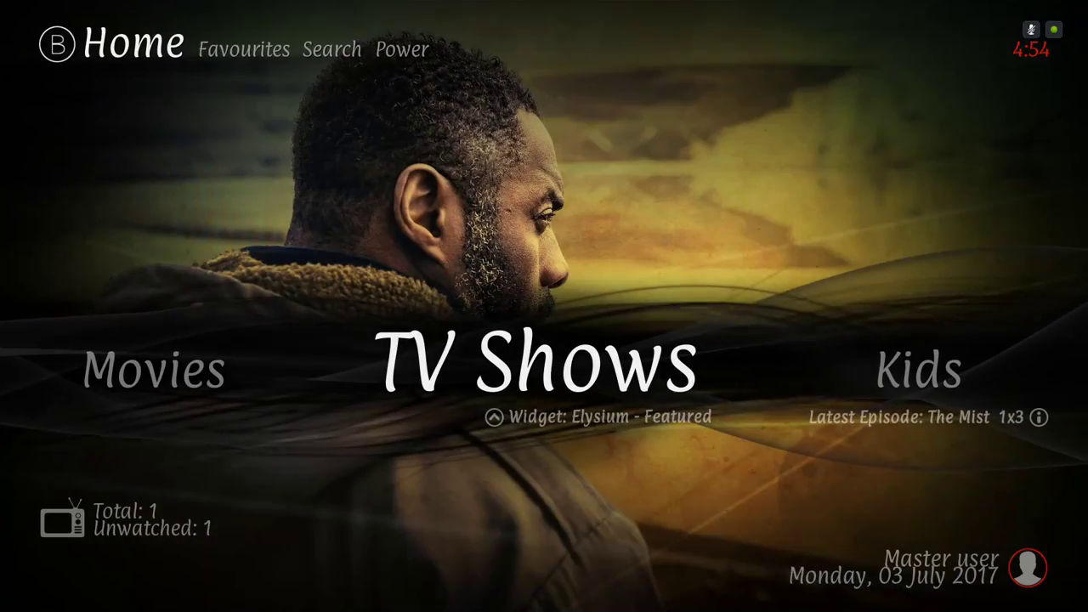
{"action": "key", "text": "Down"}
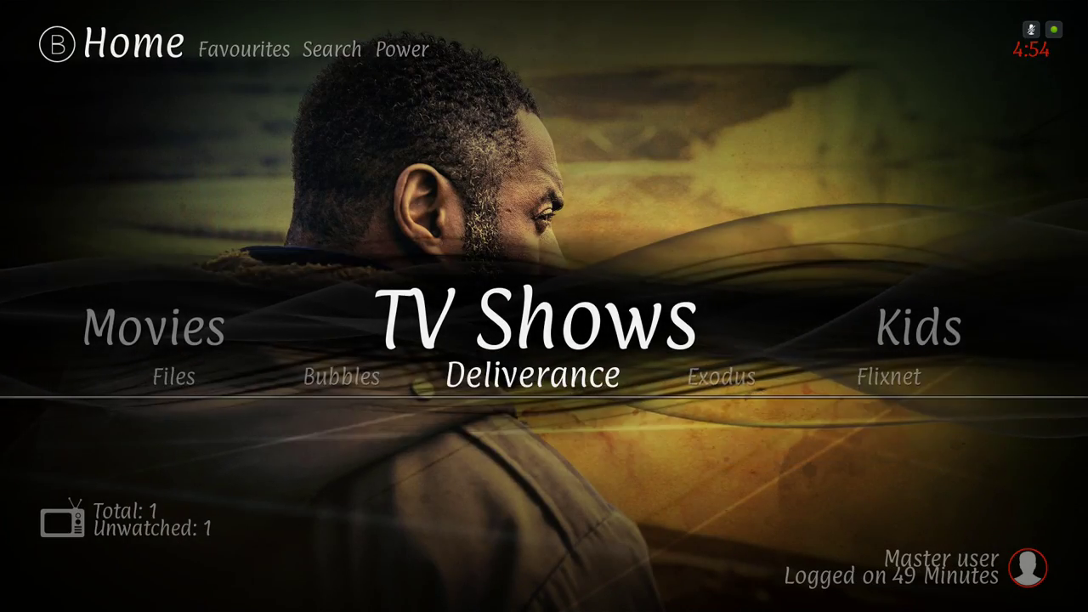
{"action": "key", "text": "Up"}
Look through the Elysium movie categories, including Top Rated, then exit to Home
{"action": "key", "text": "Left"}
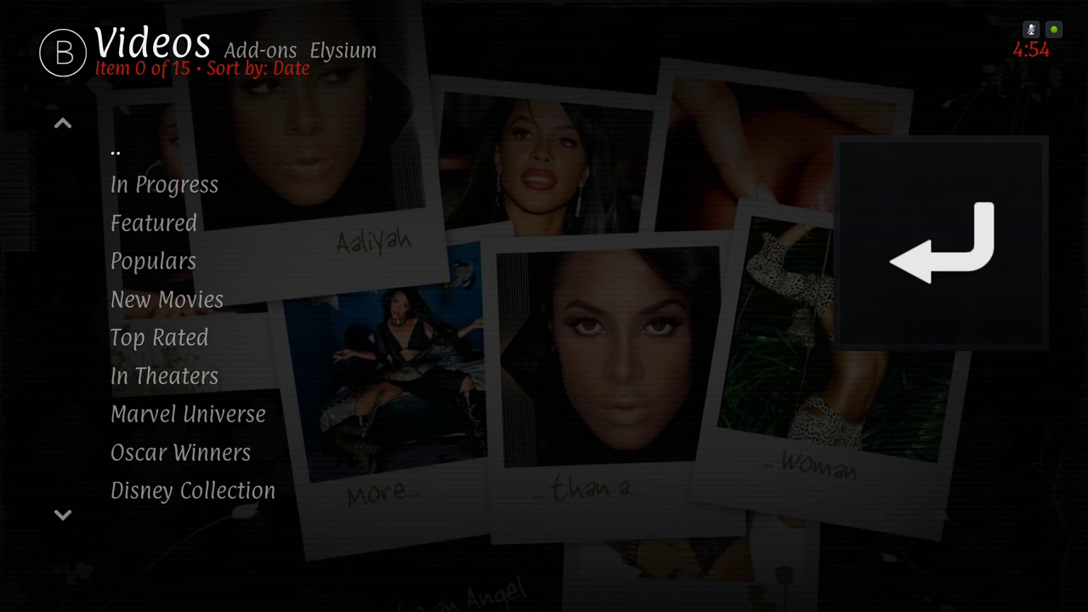
{"action": "key", "text": "Down"}
{"action": "key", "text": "Down"}
{"action": "key", "text": "Down"}
{"action": "key", "text": "Down"}
{"action": "key", "text": "Down"}
{"action": "key", "text": "Down"}
{"action": "key", "text": "Up"}
{"action": "key", "text": "Up"}
{"action": "key", "text": "Up"}
{"action": "key", "text": "Up"}
{"action": "key", "text": "Down"}
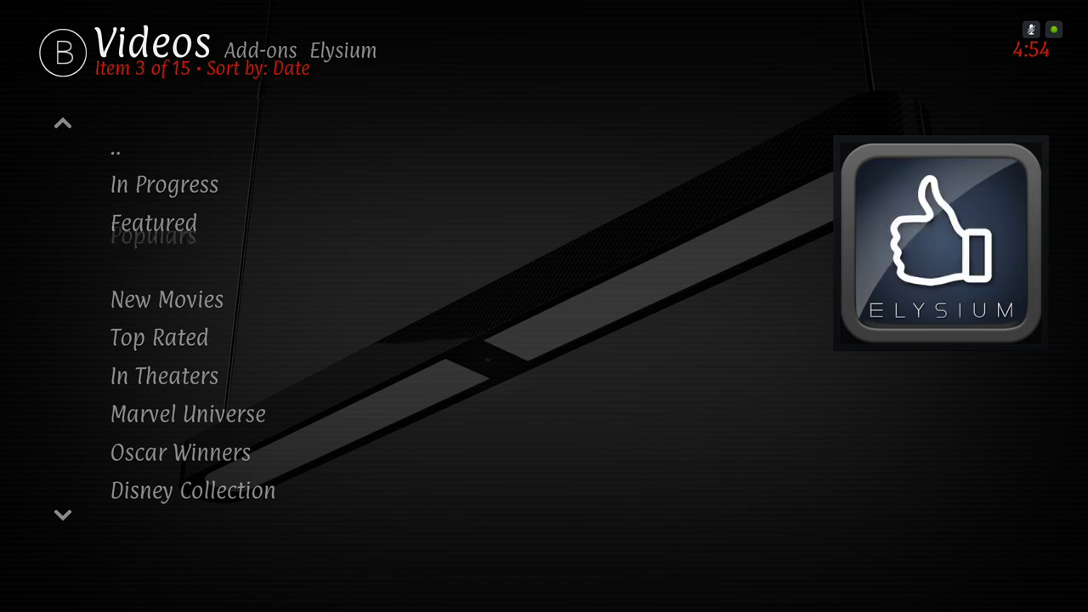
{"action": "key", "text": "Down"}
{"action": "key", "text": "Down"}
{"action": "key", "text": "Down"}
{"action": "key", "text": "Down"}
{"action": "key", "text": "Down"}
{"action": "key", "text": "Escape"}
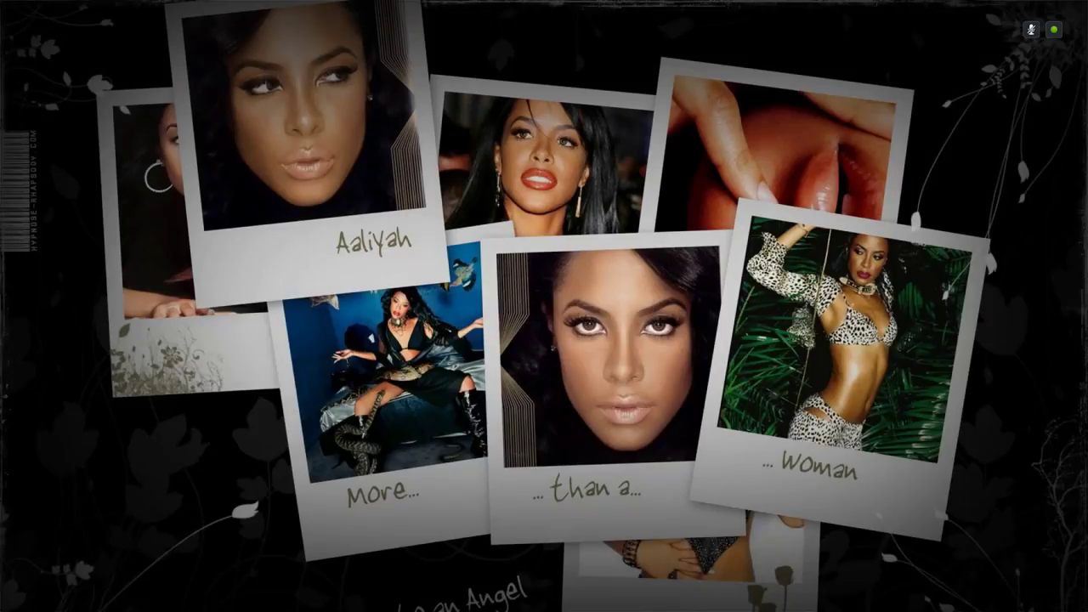
Open the Elysium TV shows menu, browse its categories, and exit to Home
{"action": "key", "text": "Right"}
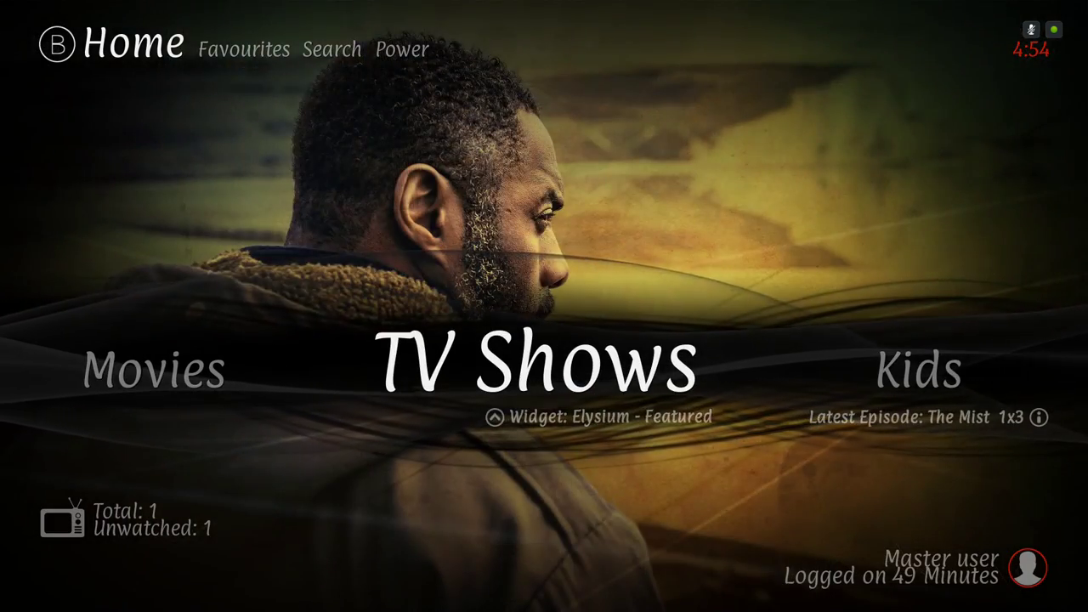
{"action": "key", "text": "Return"}
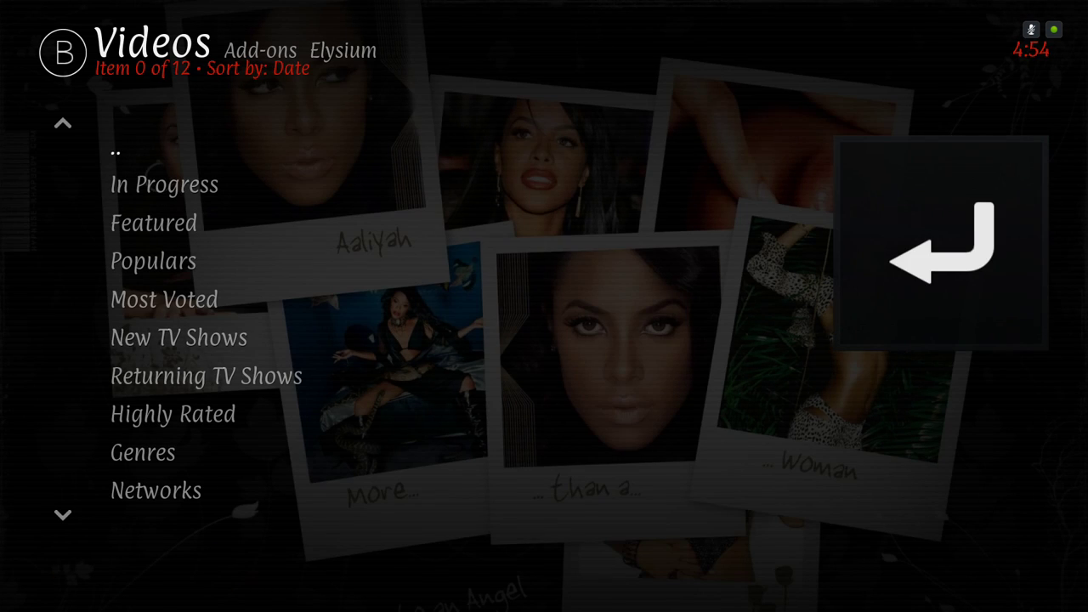
{"action": "key", "text": "Down"}
{"action": "key", "text": "Down"}
{"action": "key", "text": "Down"}
{"action": "key", "text": "Down"}
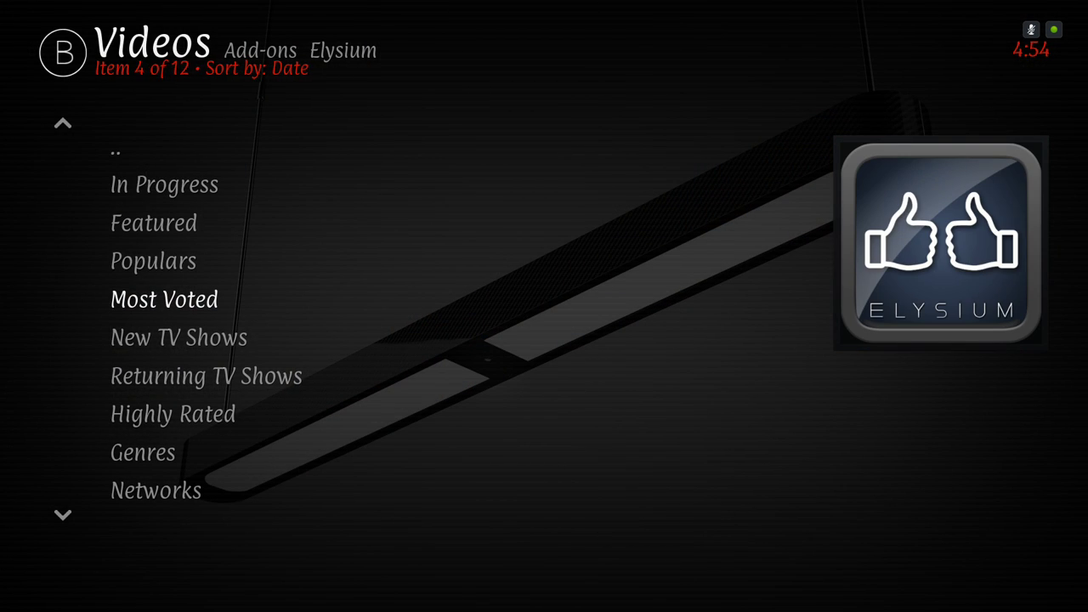
{"action": "key", "text": "Escape"}
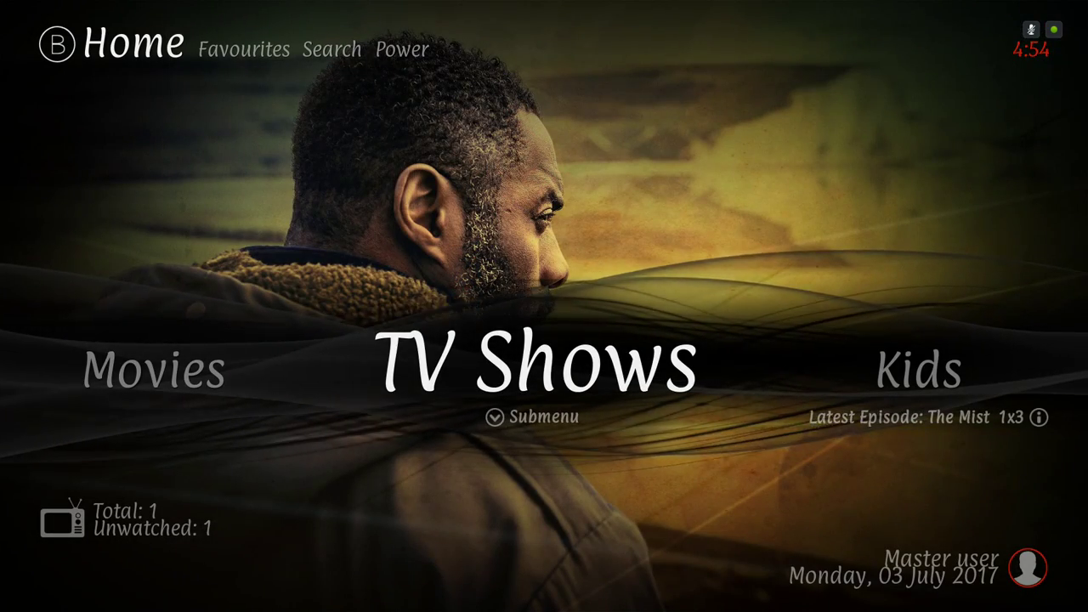
Browse TV Shows add-on shortcuts through Exodus and Flixnet, then open the Kids Falcon Disney Movies widget
{"action": "key", "text": "Down"}
{"action": "key", "text": "Left"}
{"action": "key", "text": "Left"}
{"action": "key", "text": "Left"}
{"action": "key", "text": "Left"}
{"action": "key", "text": "Left"}
{"action": "key", "text": "Left"}
{"action": "key", "text": "Right"}
{"action": "key", "text": "Right"}
{"action": "key", "text": "Left"}
{"action": "key", "text": "Right"}
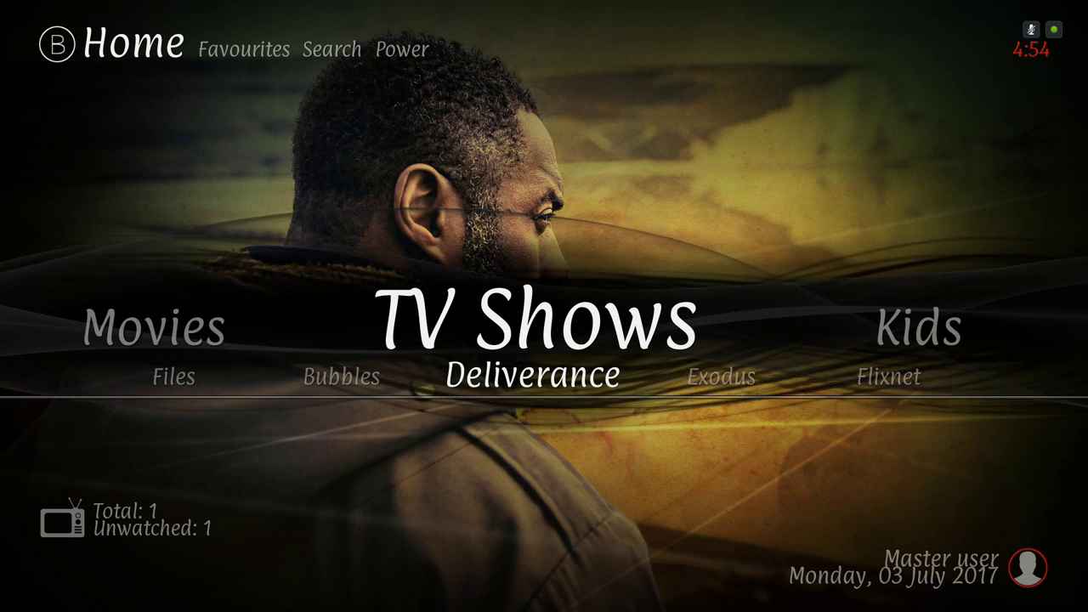
{"action": "key", "text": "Right"}
{"action": "key", "text": "Right"}
{"action": "key", "text": "Right"}
{"action": "key", "text": "Right"}
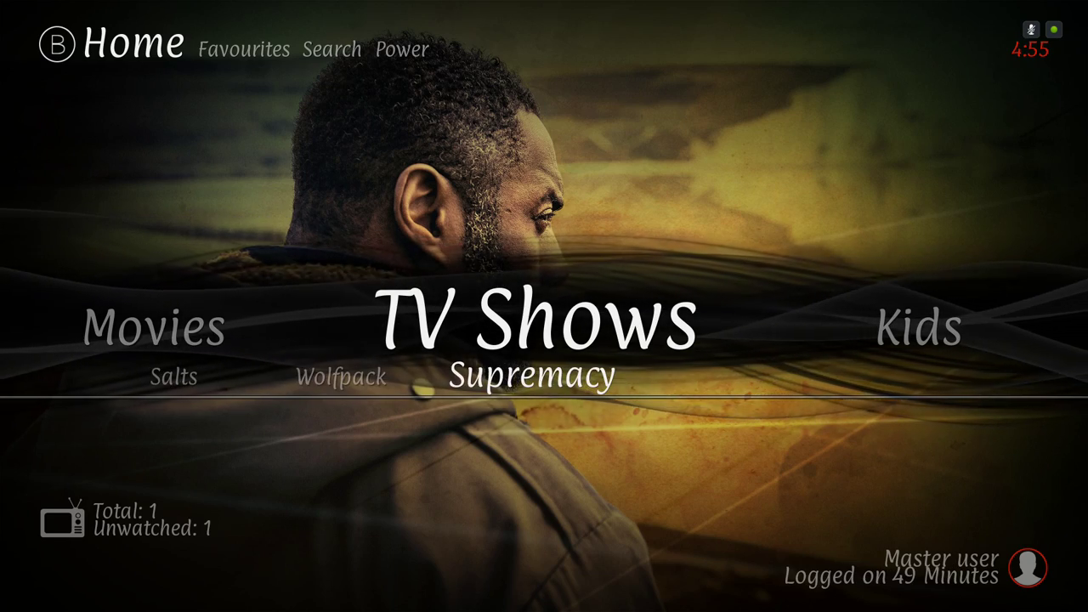
{"action": "key", "text": "Up"}
{"action": "key", "text": "Right"}
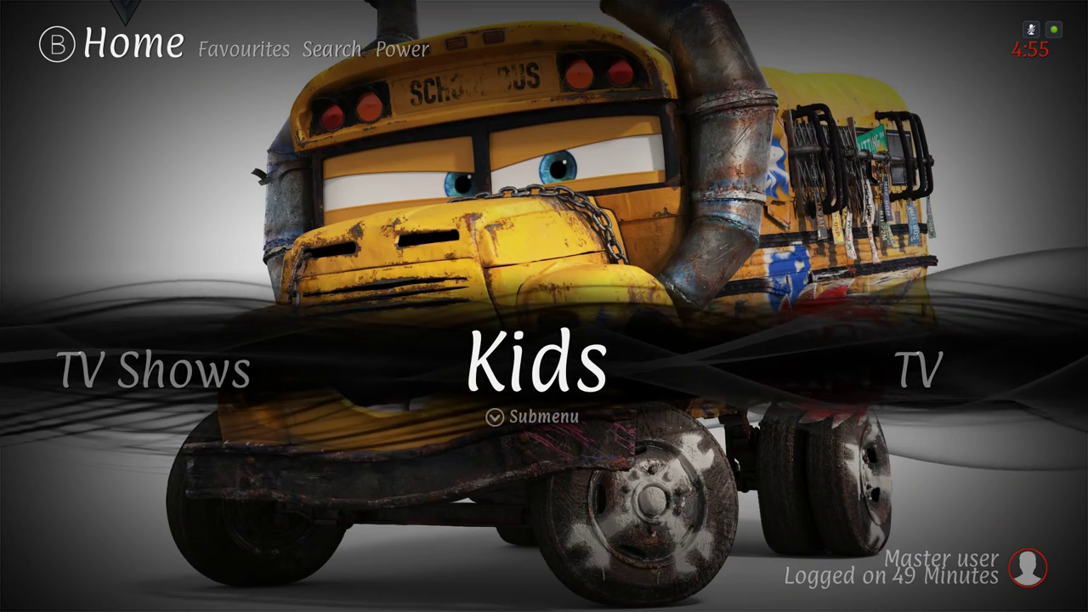
{"action": "key", "text": "Return"}
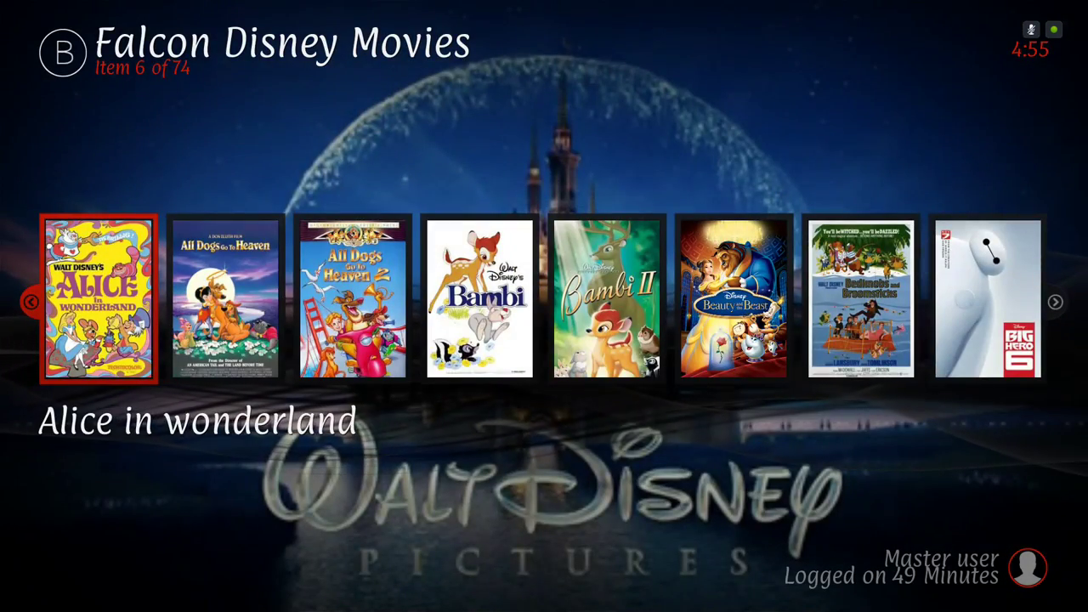
Browse the Falcon Disney Movies posters and close the widget
{"action": "key", "text": "Right"}
{"action": "key", "text": "Right"}
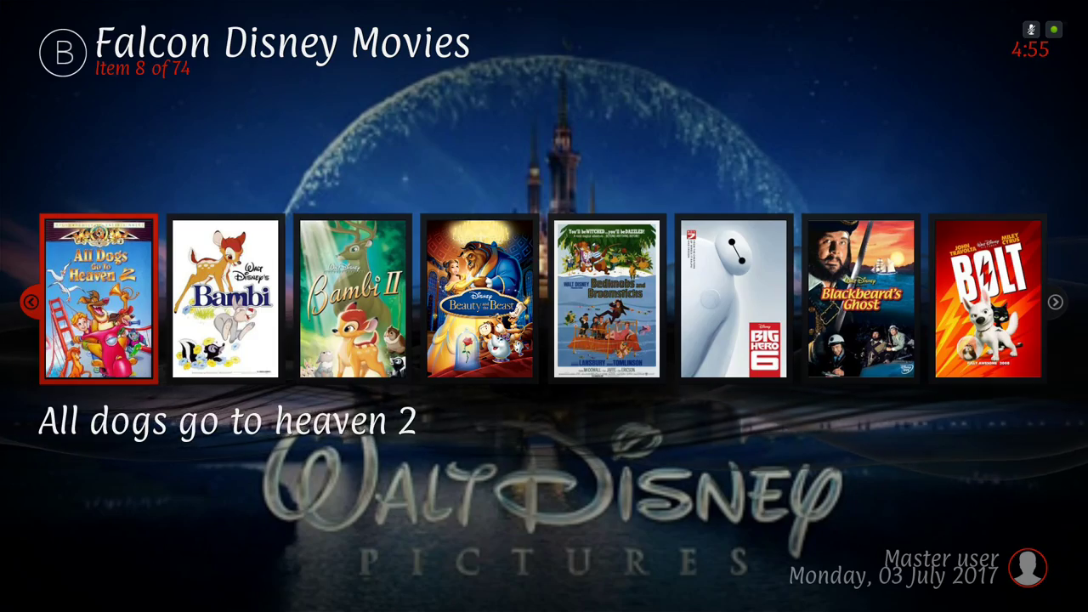
{"action": "key", "text": "Right"}
{"action": "key", "text": "Right"}
{"action": "key", "text": "Right"}
{"action": "key", "text": "Right"}
{"action": "key", "text": "Right"}
{"action": "key", "text": "Right"}
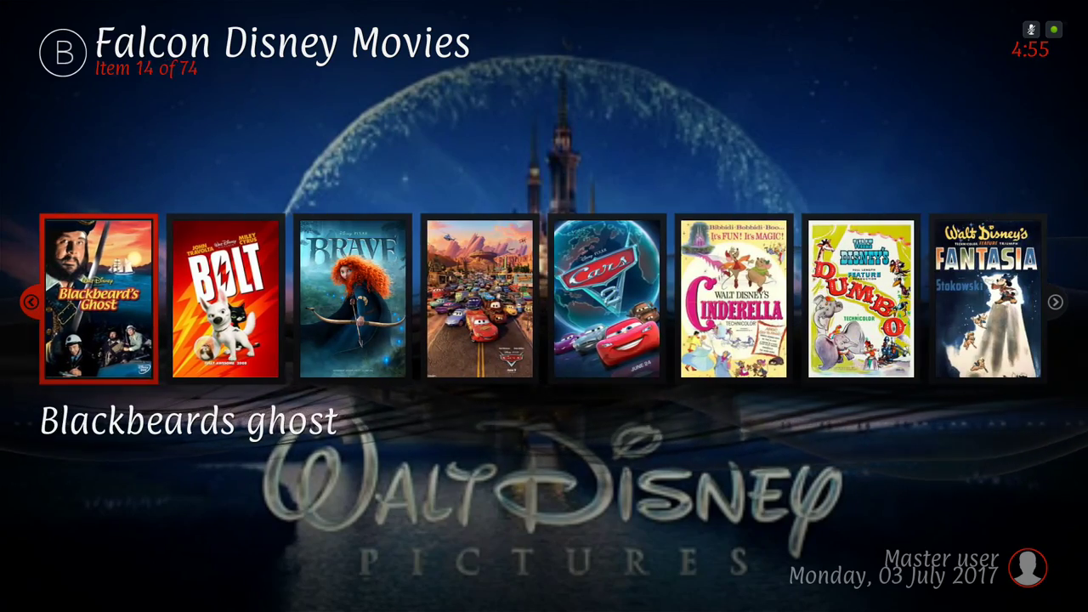
{"action": "key", "text": "Escape"}
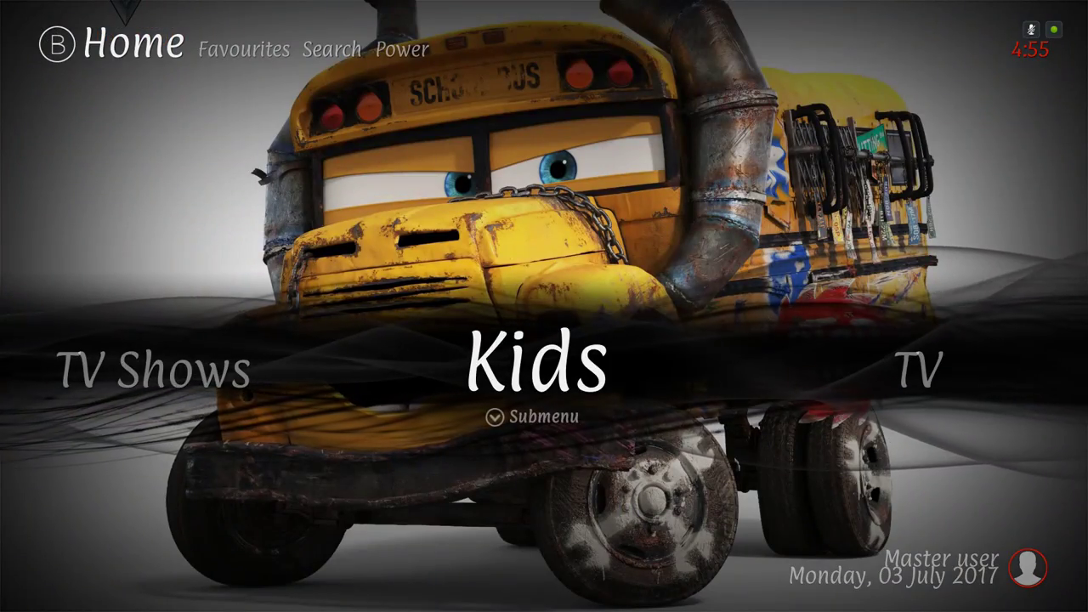
Open Bobbys Cartoons, scroll past The Adventures Of Puss In Boots and Aladdin, then exit
{"action": "key", "text": "Return"}
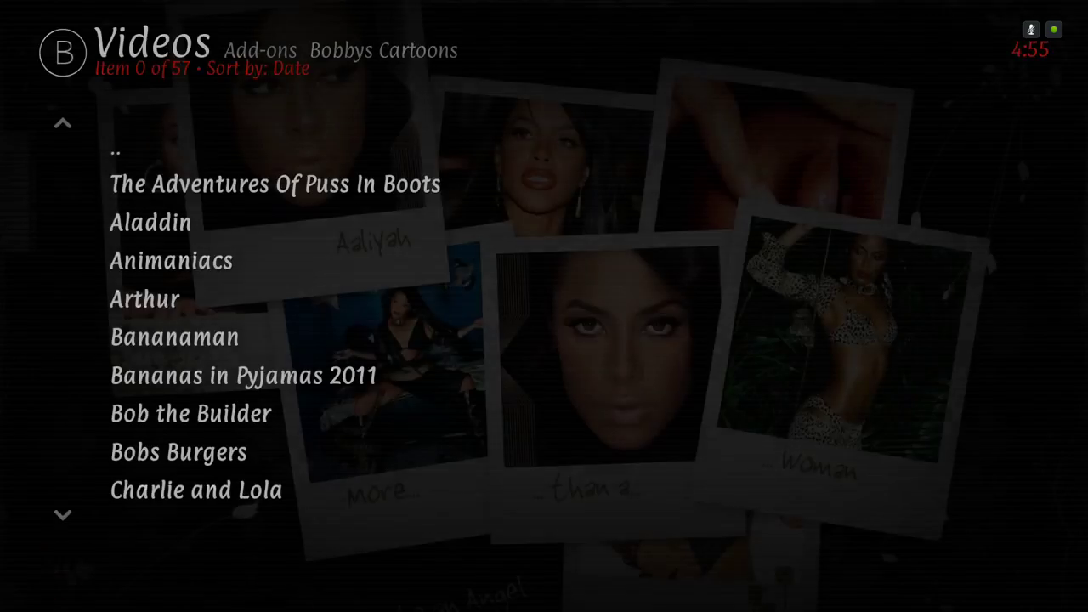
{"action": "key", "text": "Down"}
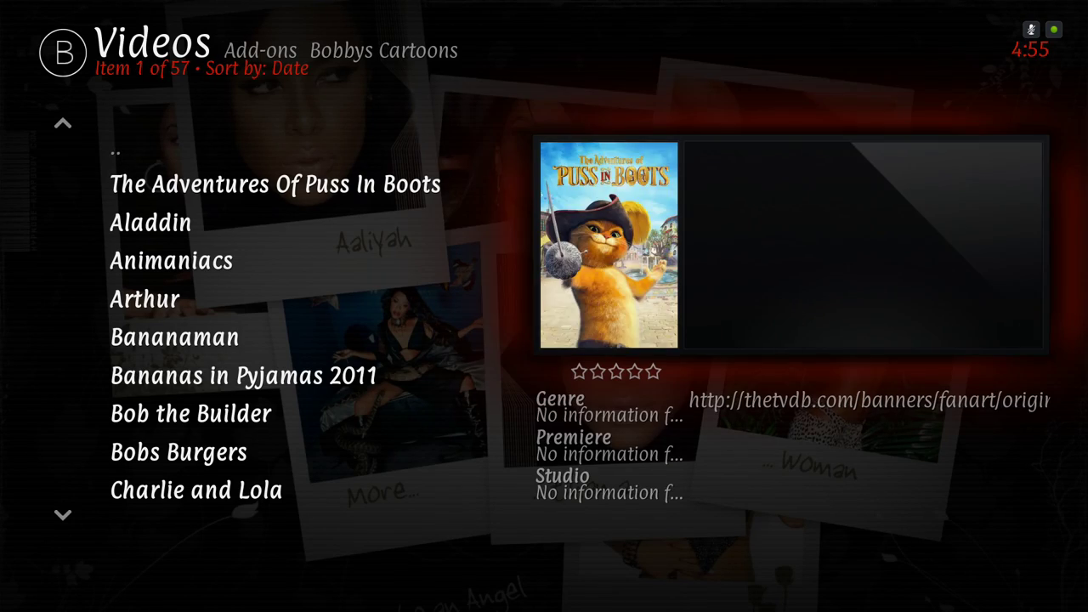
{"action": "key", "text": "Down"}
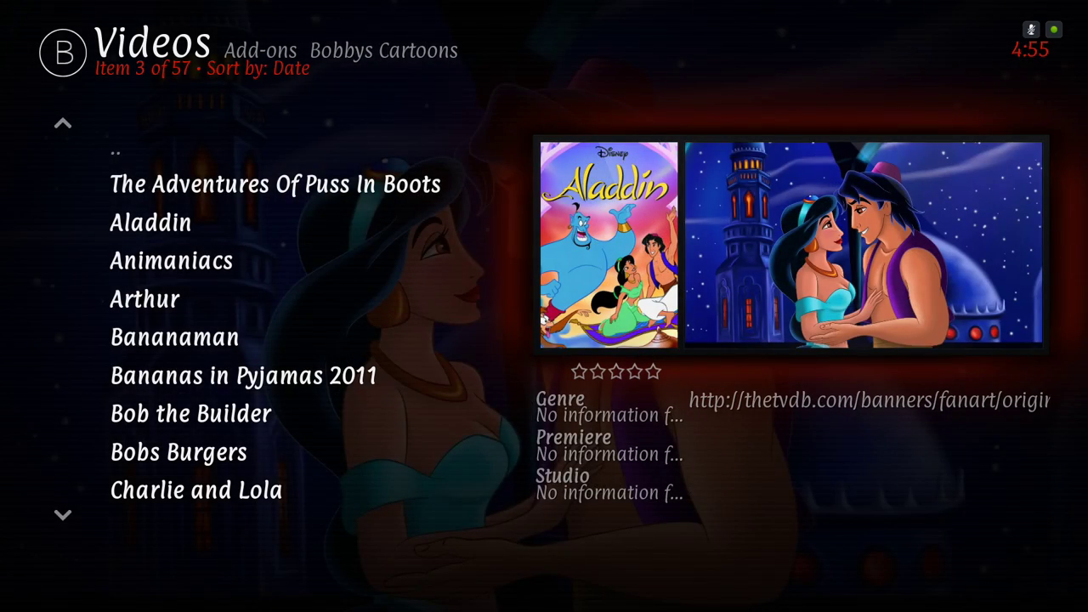
{"action": "key", "text": "Down"}
{"action": "key", "text": "Escape"}
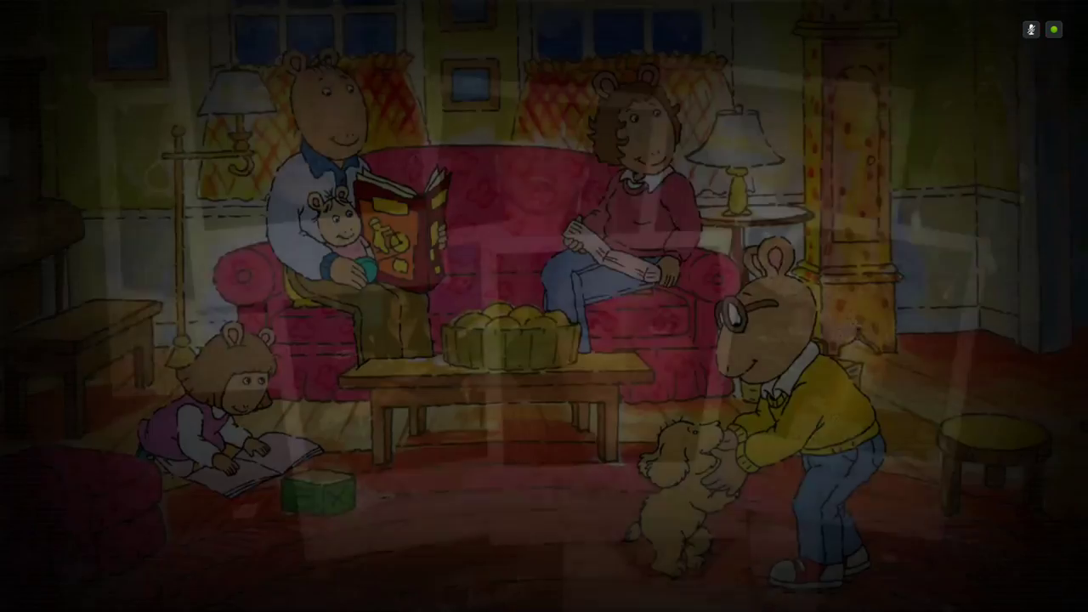
Open the Kids submenu and step through Tykes, Binky TV and Bob's Kids
{"action": "key", "text": "Down"}
{"action": "key", "text": "Left"}
{"action": "key", "text": "Left"}
{"action": "key", "text": "Left"}
{"action": "key", "text": "Left"}
{"action": "key", "text": "Left"}
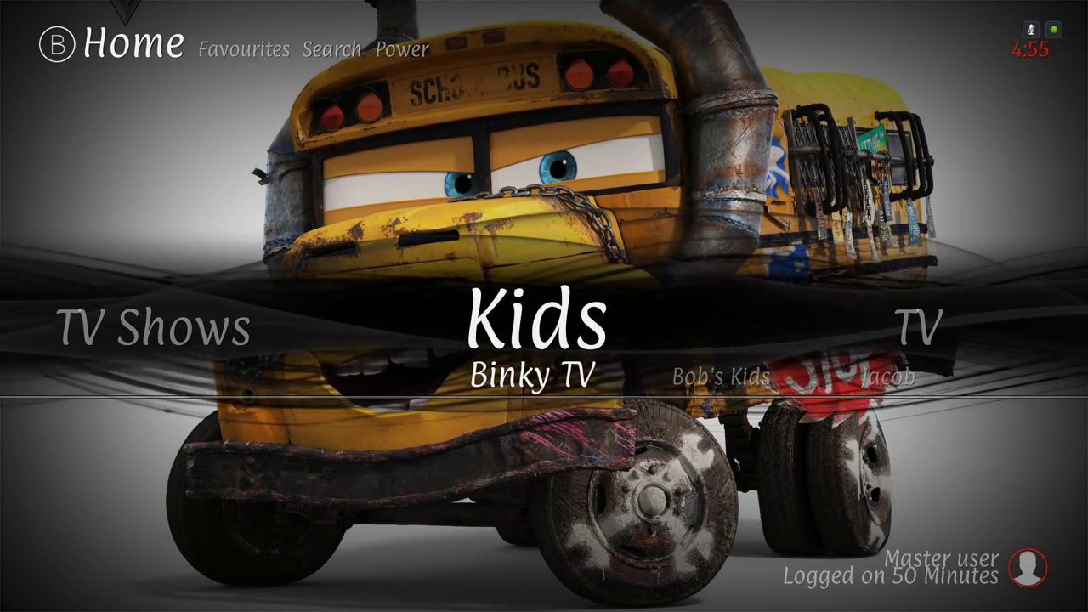
{"action": "key", "text": "Right"}
{"action": "key", "text": "Right"}
{"action": "key", "text": "Right"}
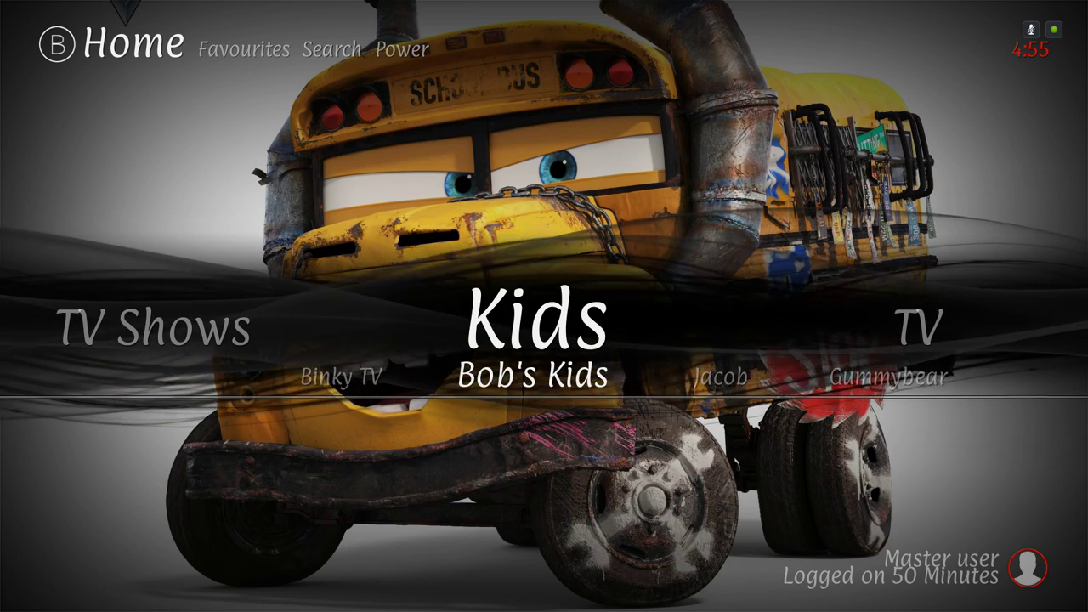
Open the Wildbrain kids channel from the Kids submenu
{"action": "key", "text": "Right"}
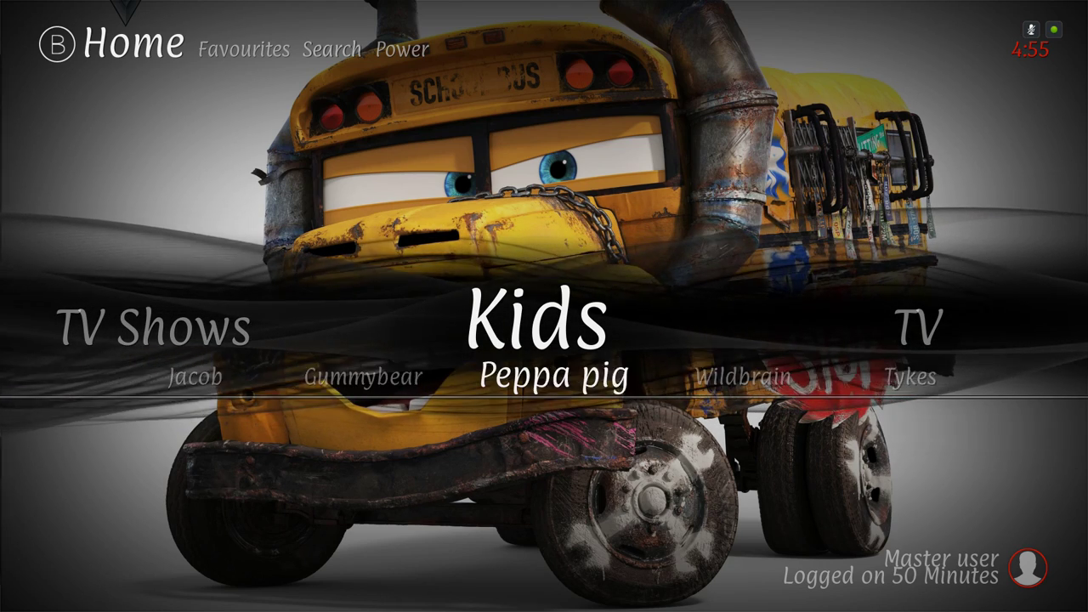
{"action": "key", "text": "Right"}
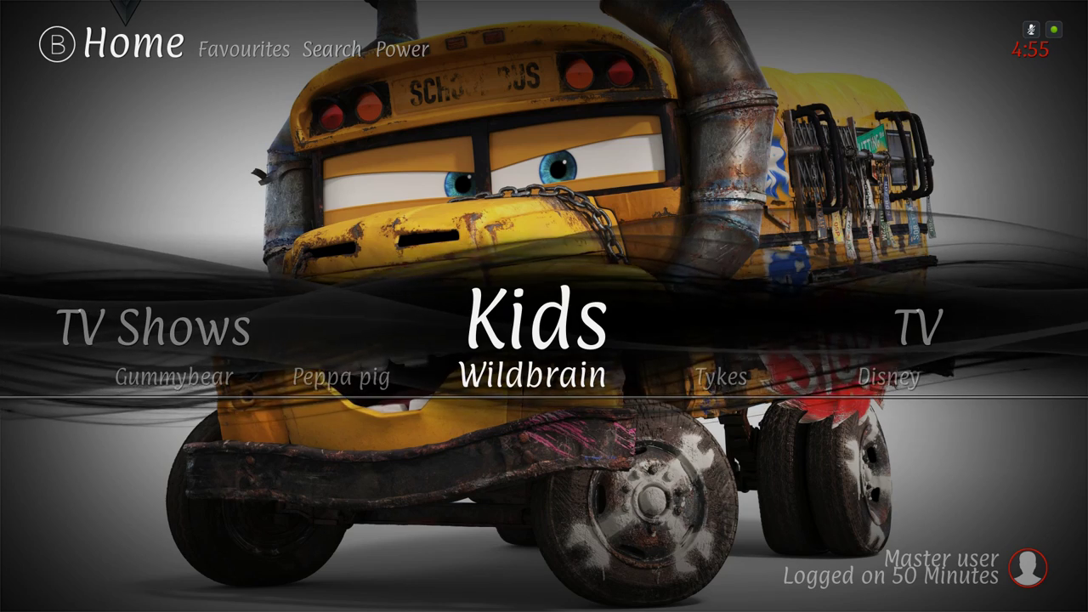
{"action": "key", "text": "Right"}
{"action": "key", "text": "Right"}
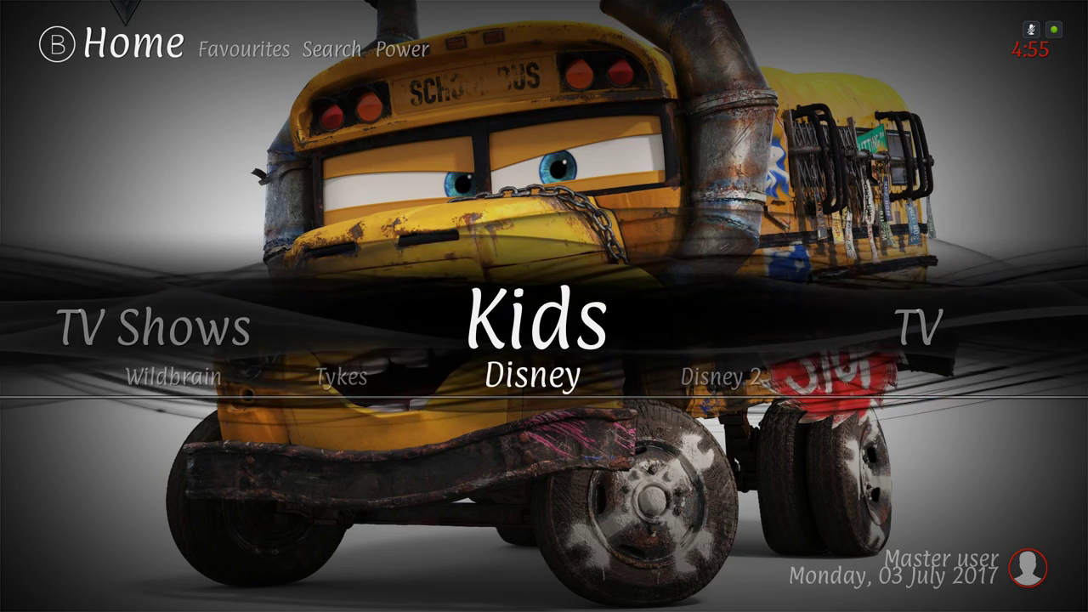
{"action": "key", "text": "Left"}
{"action": "key", "text": "Left"}
{"action": "key", "text": "Left"}
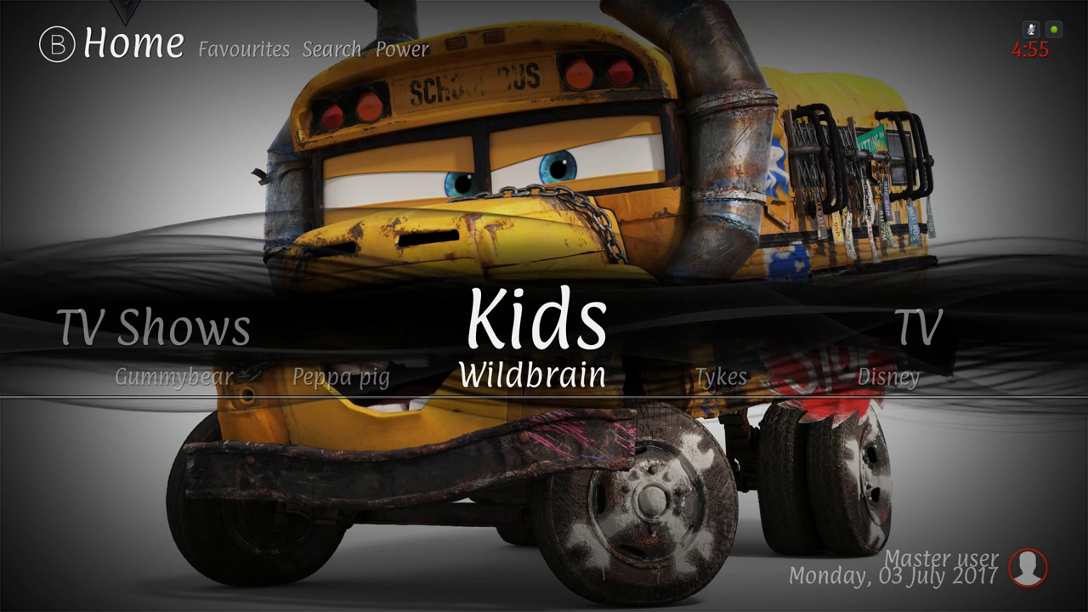
{"action": "key", "text": "Return"}
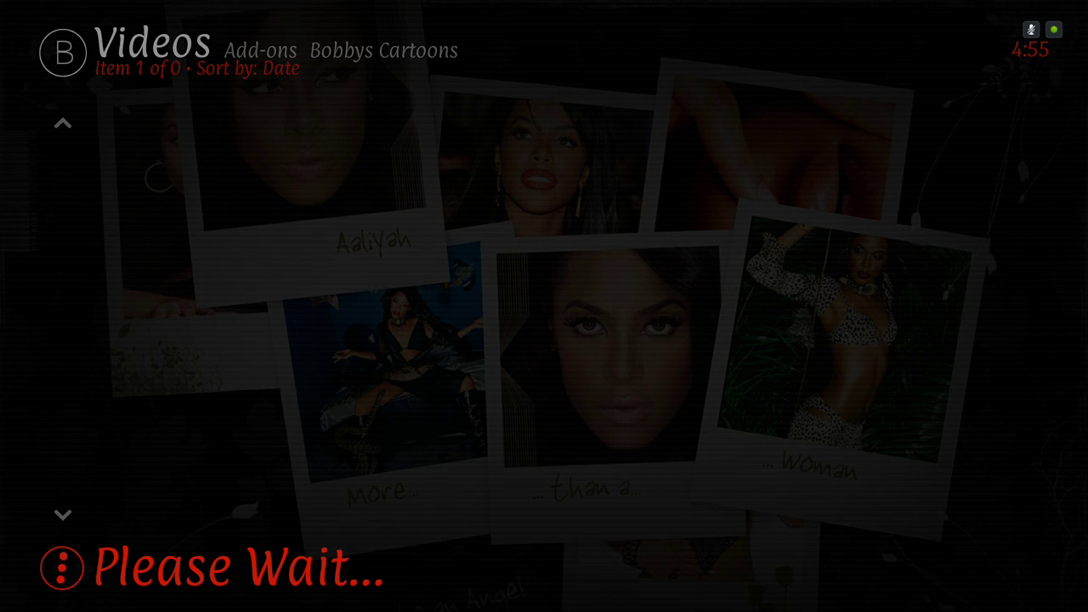
Play the Polly Pocket video briefly and stop it with the OSD Stop button
{"action": "key", "text": "Down"}
{"action": "key", "text": "Down"}
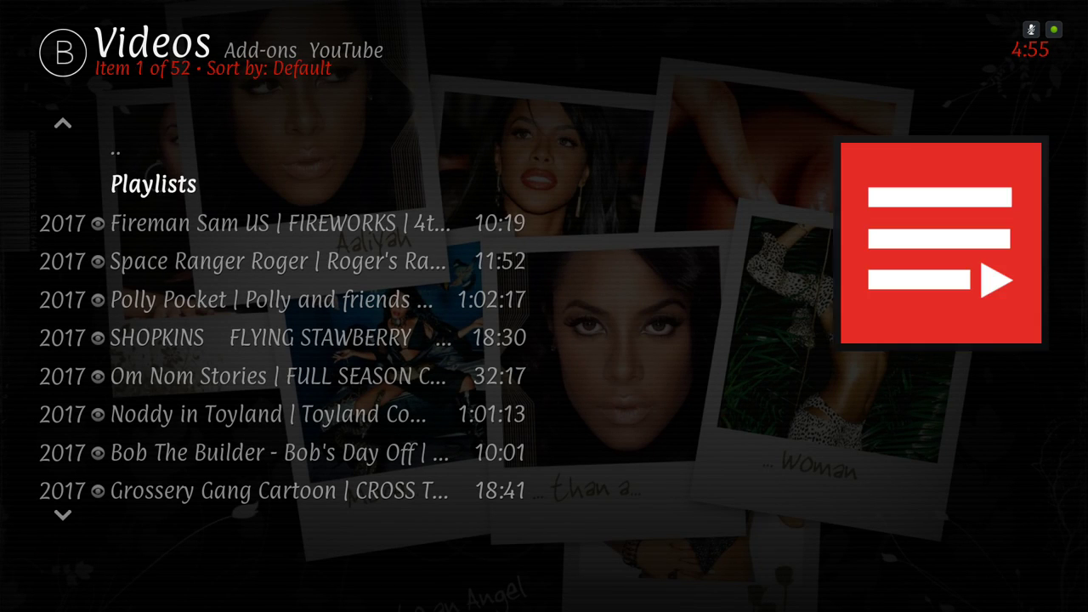
{"action": "key", "text": "Down"}
{"action": "key", "text": "Down"}
{"action": "key", "text": "Down"}
{"action": "key", "text": "Up"}
{"action": "key", "text": "Return"}
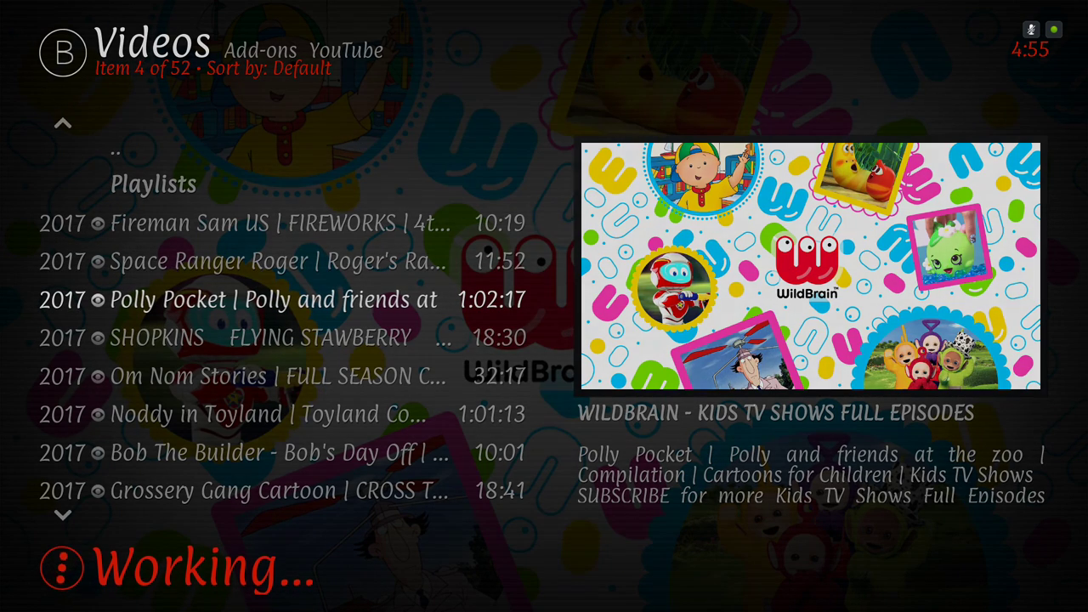
{"action": "key", "text": "Return"}
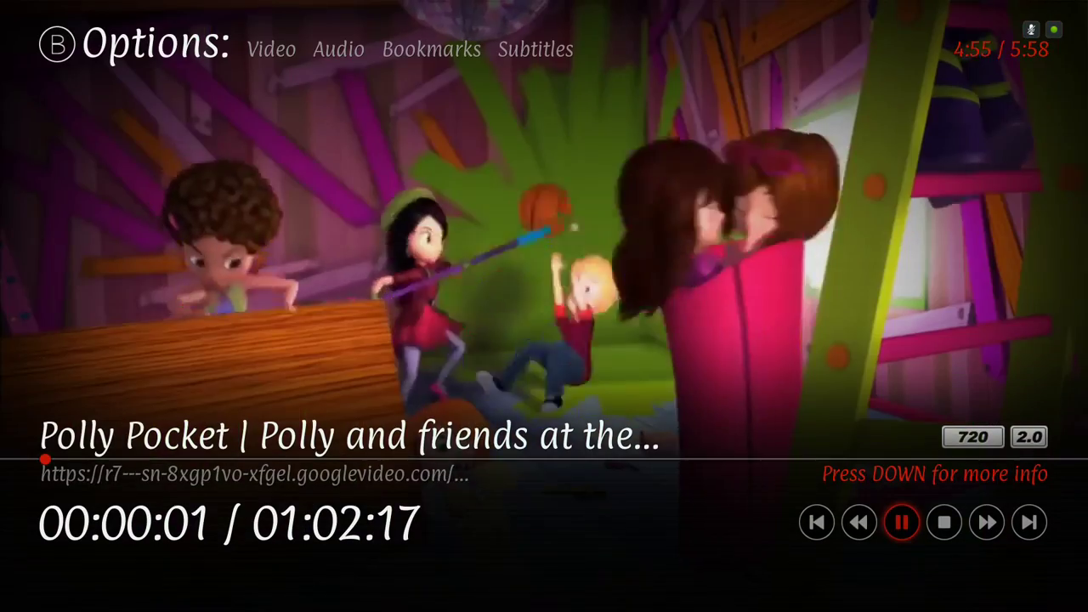
{"action": "key", "text": "Right"}
{"action": "key", "text": "Return"}
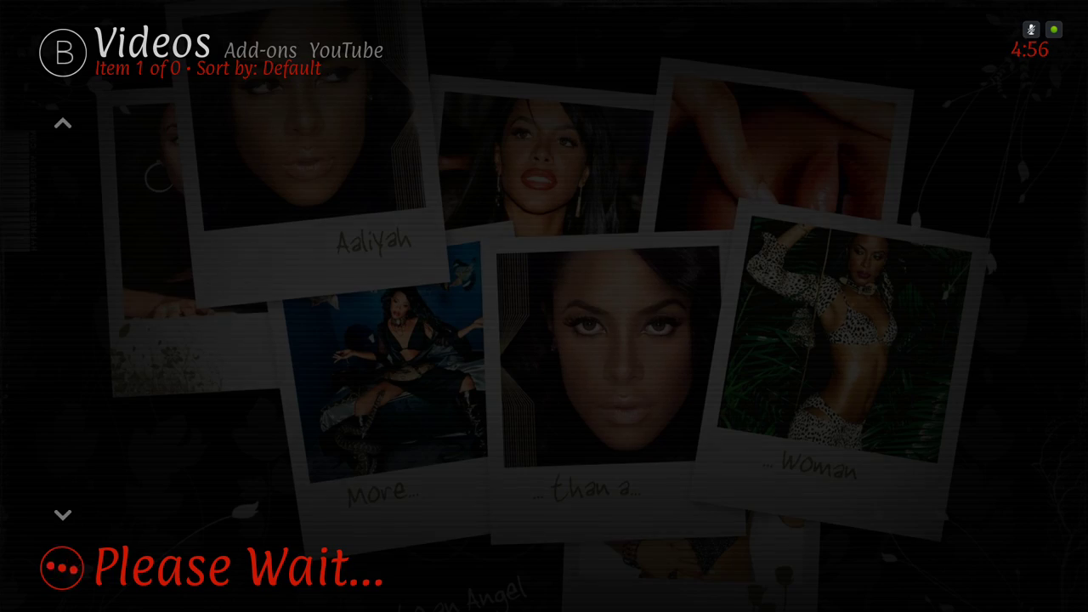
Scroll the 52-item WildBrain list to Next Page (2) and browse the second page
{"action": "key", "text": "Down"}
{"action": "key", "text": "Down"}
{"action": "key", "text": "Down"}
{"action": "key", "text": "Down"}
{"action": "key", "text": "Down"}
{"action": "key", "text": "Down"}
{"action": "key", "text": "Down"}
{"action": "key", "text": "Down"}
{"action": "key", "text": "Down"}
{"action": "key", "text": "Down"}
{"action": "key", "text": "Down"}
{"action": "key", "text": "Down"}
{"action": "key", "text": "Down"}
{"action": "key", "text": "Down"}
{"action": "key", "text": "Down"}
{"action": "key", "text": "Down"}
{"action": "key", "text": "Down"}
{"action": "key", "text": "Down"}
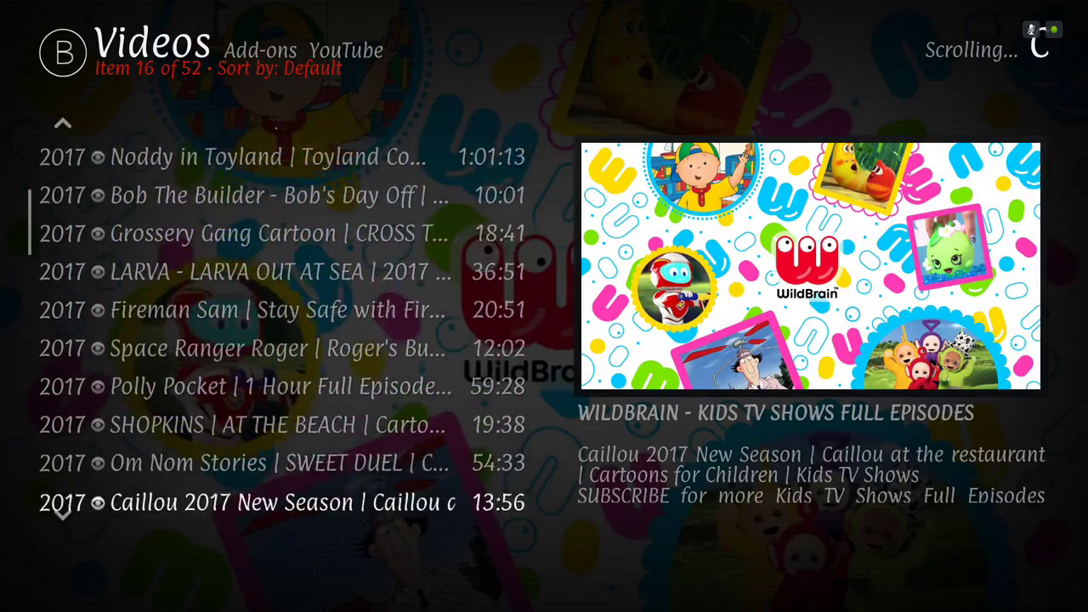
{"action": "key", "text": "Down"}
{"action": "key", "text": "Down"}
{"action": "key", "text": "Down"}
{"action": "key", "text": "Down"}
{"action": "key", "text": "Down"}
{"action": "key", "text": "Down"}
{"action": "key", "text": "Down"}
{"action": "key", "text": "Down"}
{"action": "key", "text": "Down"}
{"action": "key", "text": "Down"}
{"action": "key", "text": "Down"}
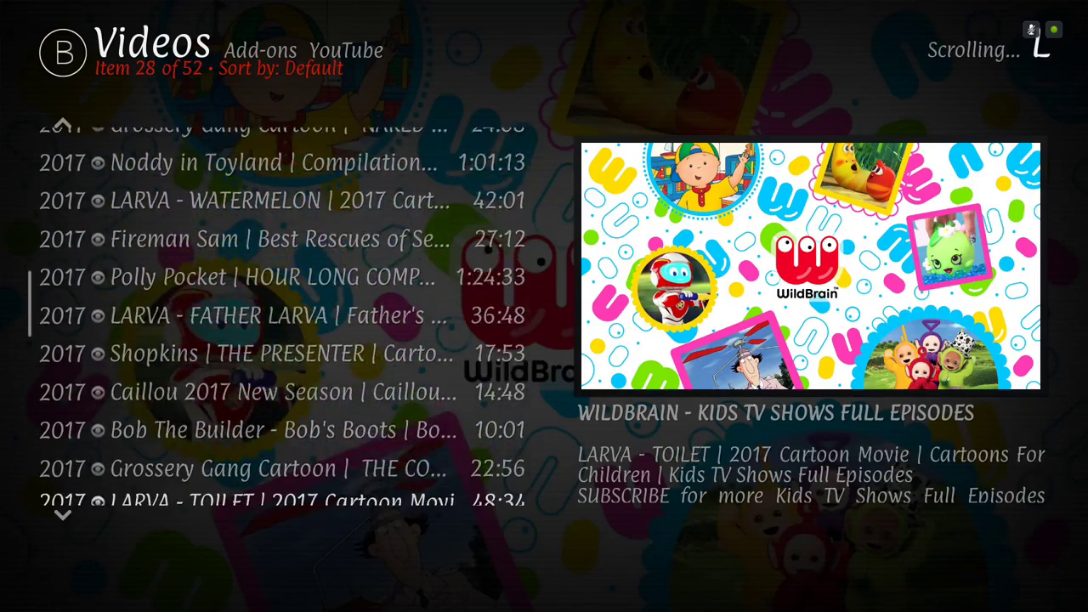
{"action": "key", "text": "Down"}
{"action": "key", "text": "Down"}
{"action": "key", "text": "Down"}
{"action": "key", "text": "Down"}
{"action": "key", "text": "Down"}
{"action": "key", "text": "Down"}
{"action": "key", "text": "Down"}
{"action": "key", "text": "Down"}
{"action": "key", "text": "Down"}
{"action": "key", "text": "Down"}
{"action": "key", "text": "Down"}
{"action": "key", "text": "Down"}
{"action": "key", "text": "Down"}
{"action": "key", "text": "Down"}
{"action": "key", "text": "Down"}
{"action": "key", "text": "Down"}
{"action": "key", "text": "Down"}
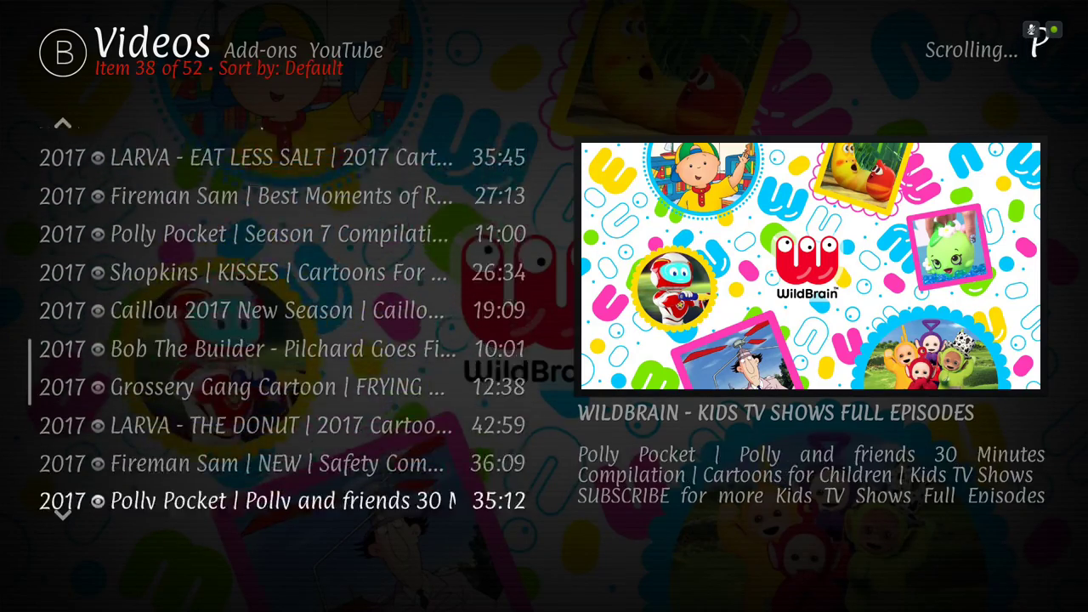
{"action": "key", "text": "Down"}
{"action": "key", "text": "Down"}
{"action": "key", "text": "Up"}
{"action": "key", "text": "Down"}
{"action": "key", "text": "Up"}
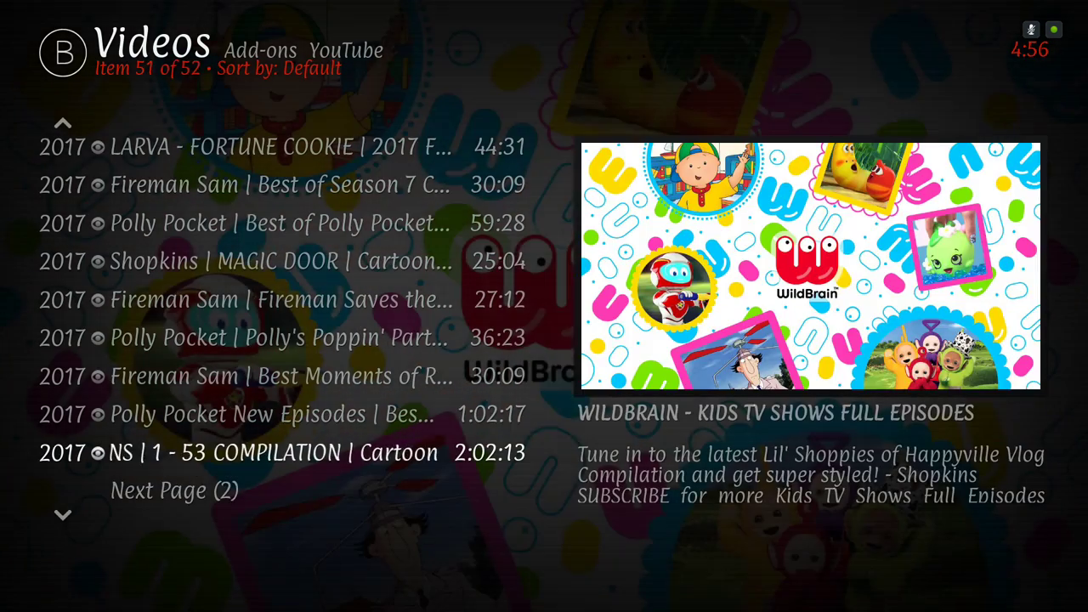
{"action": "key", "text": "Down"}
{"action": "key", "text": "Return"}
{"action": "key", "text": "Down"}
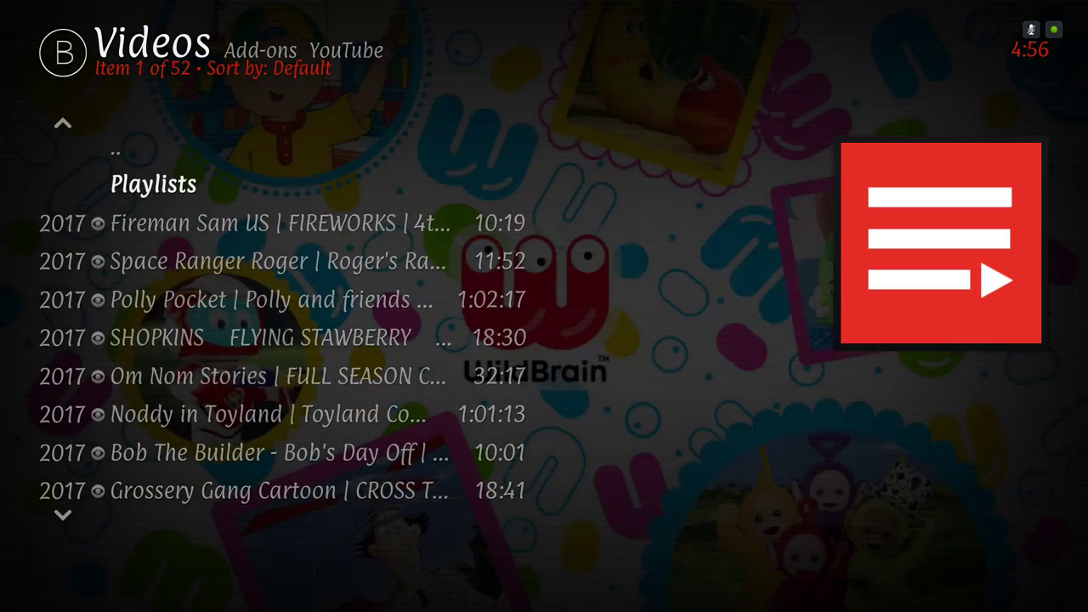
{"action": "key", "text": "Down"}
{"action": "key", "text": "Down"}
{"action": "key", "text": "Down"}
{"action": "key", "text": "Down"}
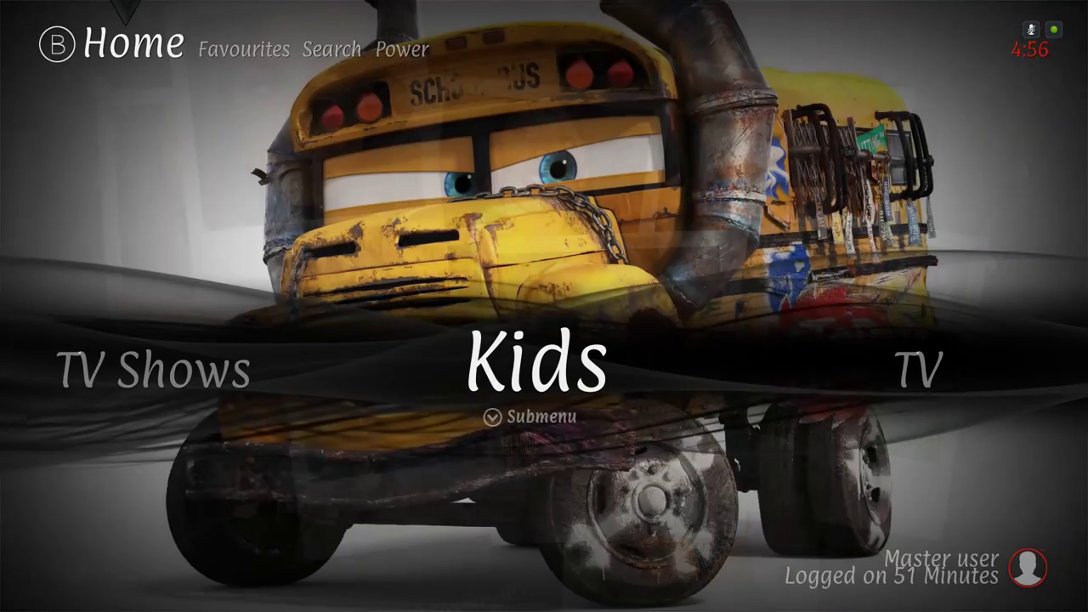
Move to TV, open the 194-channel widget, and scroll past AMC, BBC and Boomerang
{"action": "key", "text": "Right"}
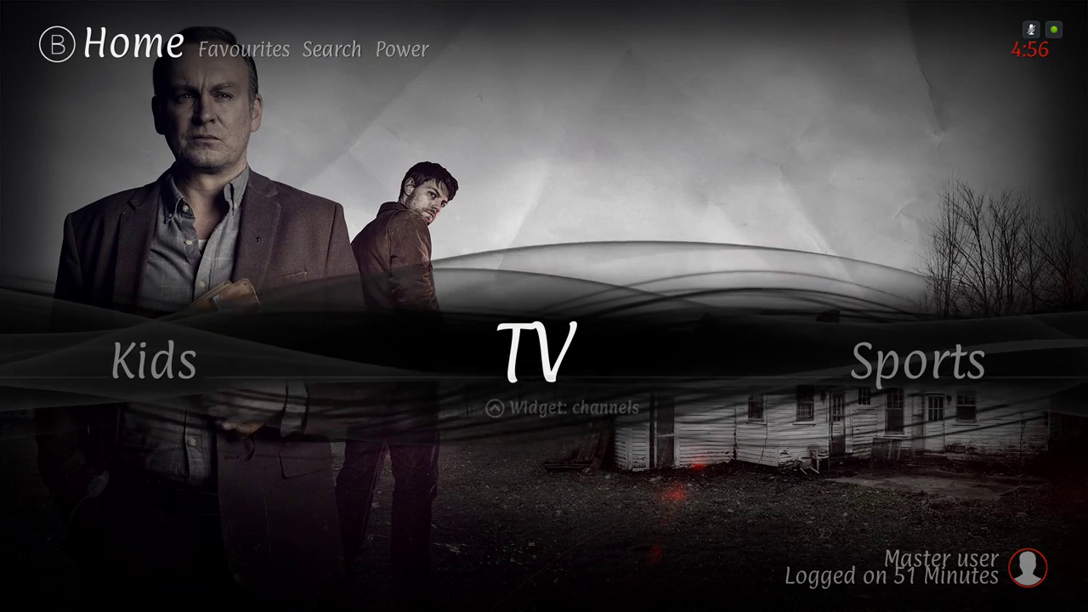
{"action": "key", "text": "Down"}
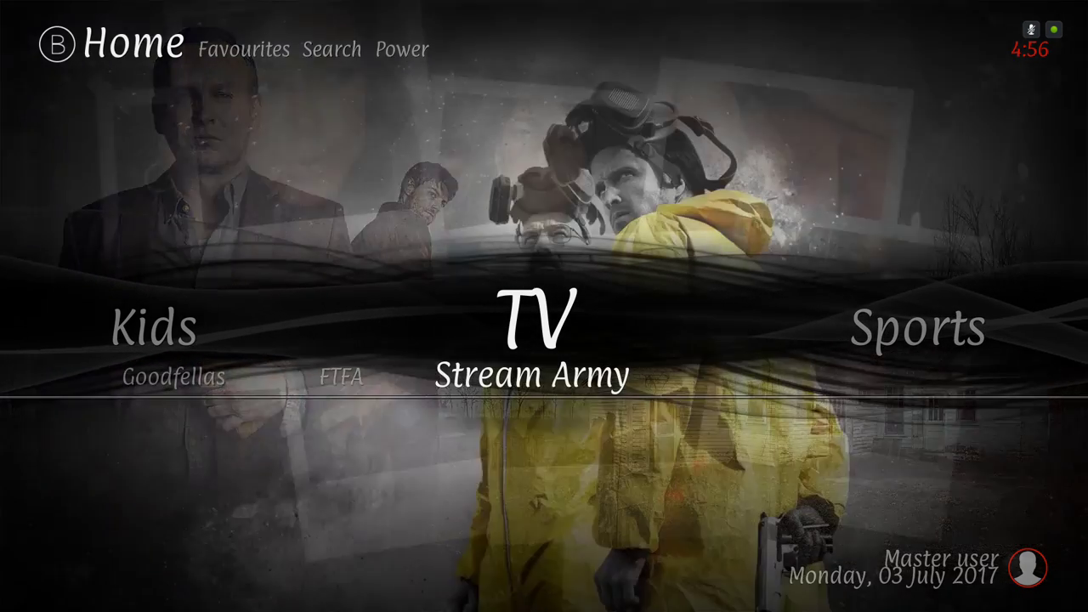
{"action": "key", "text": "Up"}
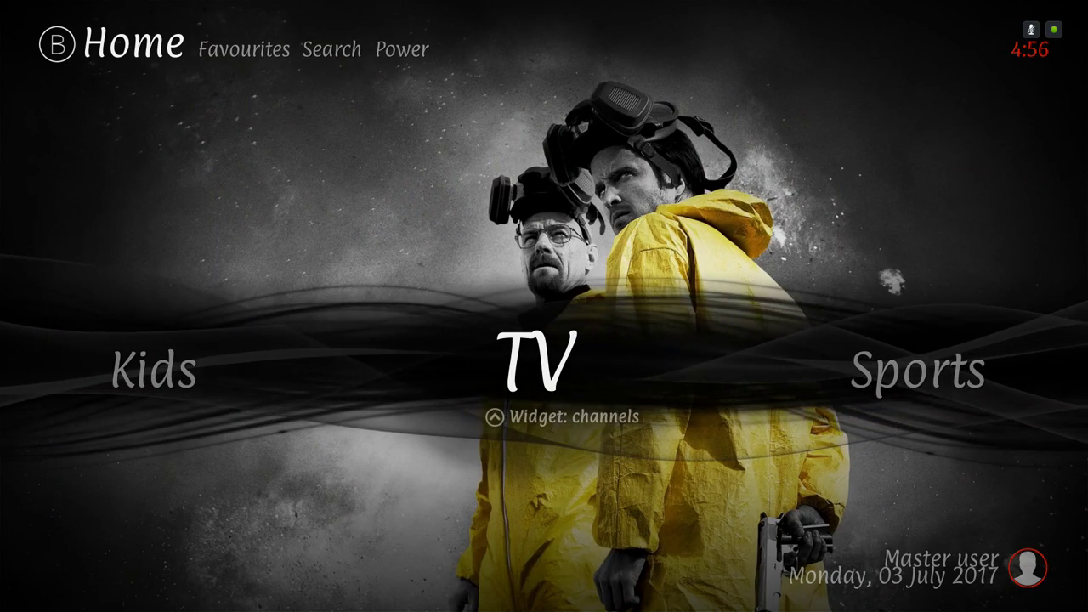
{"action": "key", "text": "Up"}
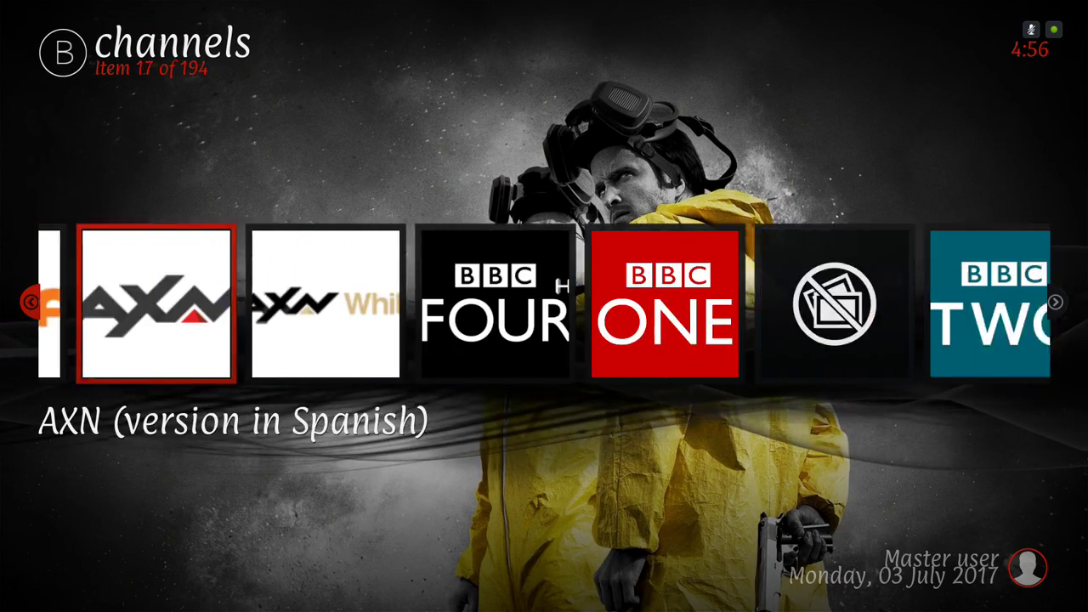
{"action": "key", "text": "Right"}
{"action": "key", "text": "Right"}
{"action": "key", "text": "Right"}
{"action": "key", "text": "Right"}
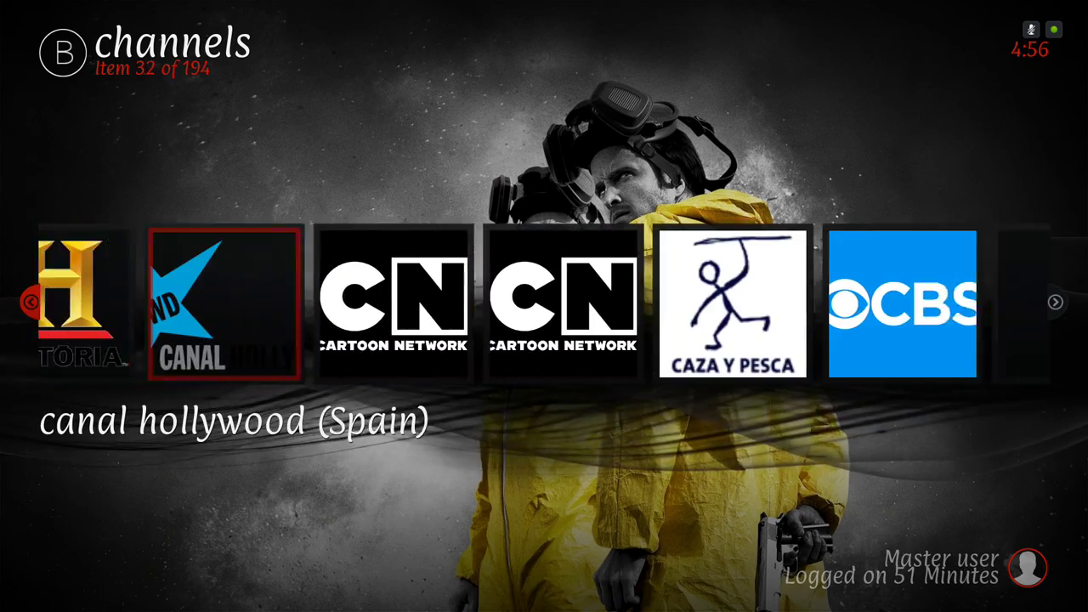
{"action": "key", "text": "Right"}
{"action": "key", "text": "Right"}
{"action": "key", "text": "Right"}
{"action": "key", "text": "Right"}
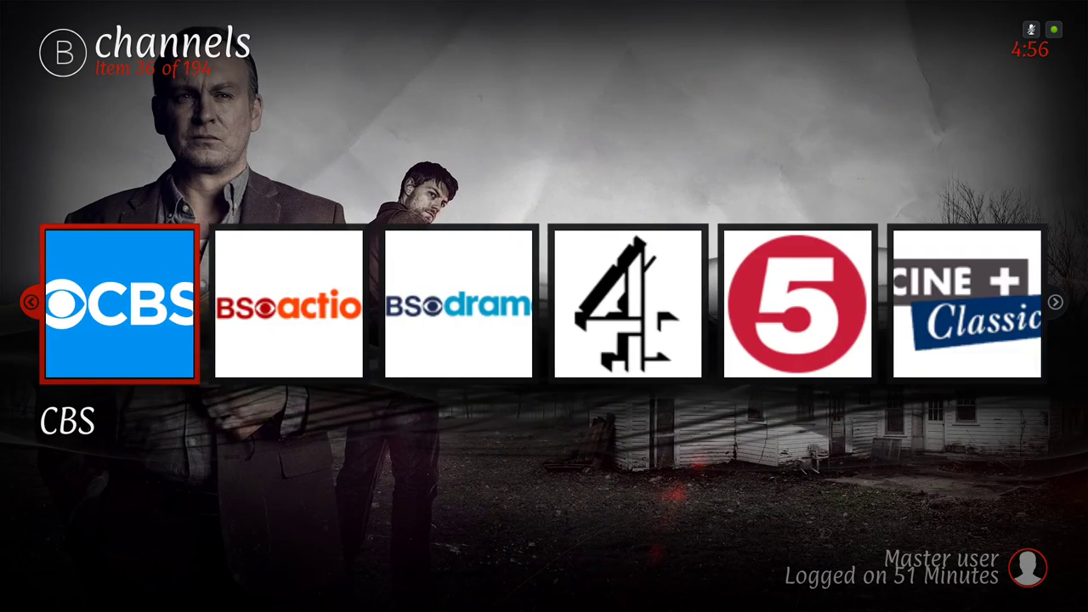